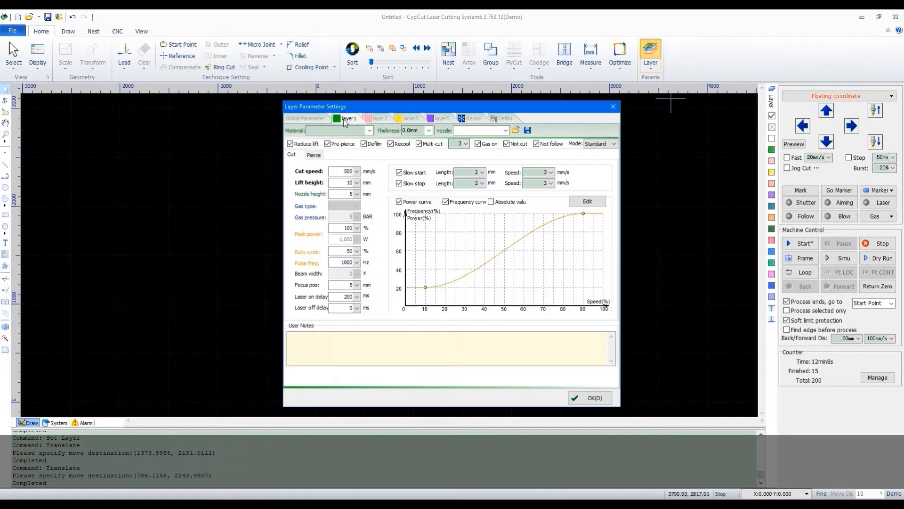
Turn off Pre-pierce for layer 1 and try each piercing mode, leaving 2-Stage in force
click(313, 155)
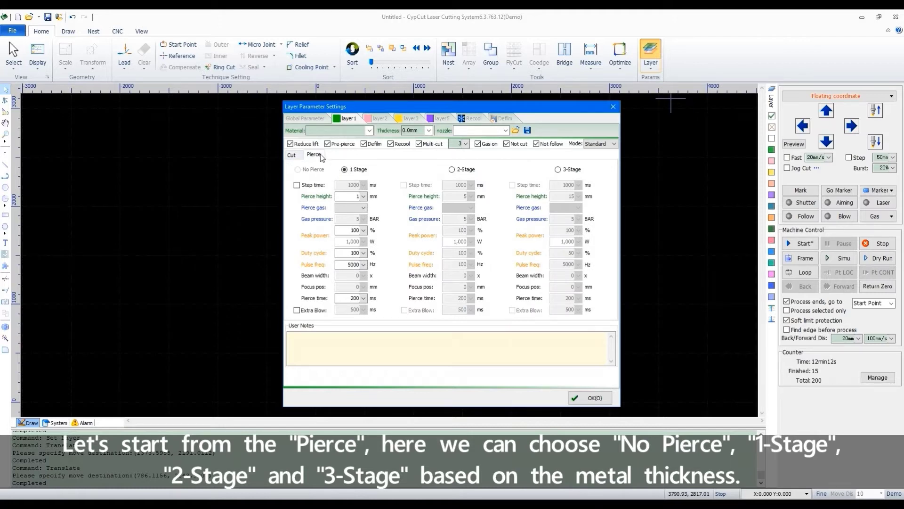
click(330, 144)
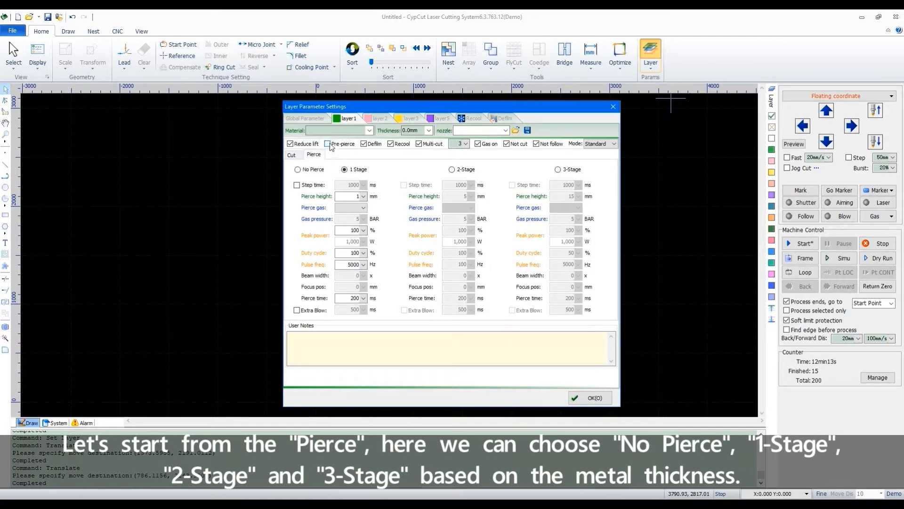
click(306, 170)
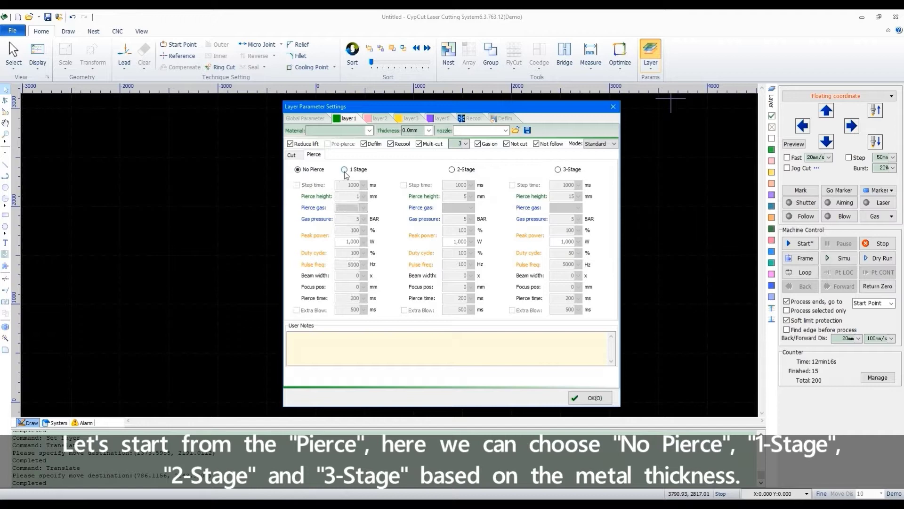
click(344, 170)
click(452, 170)
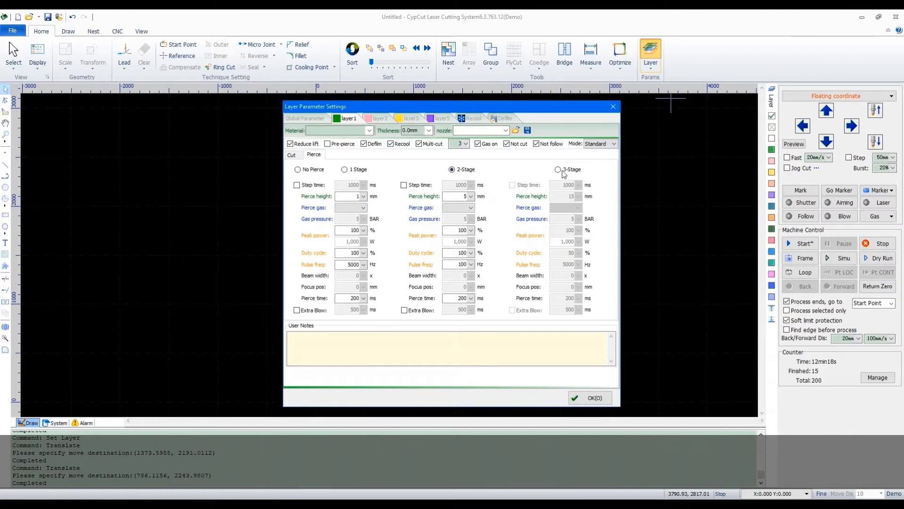
click(558, 170)
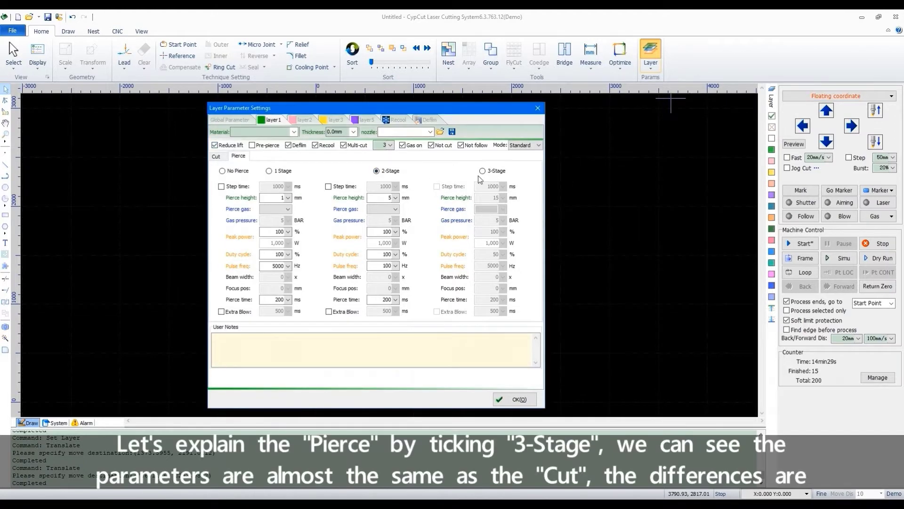
Switch layer 1 to 3-Stage piercing, comparing briefly with the Cut parameters
click(482, 171)
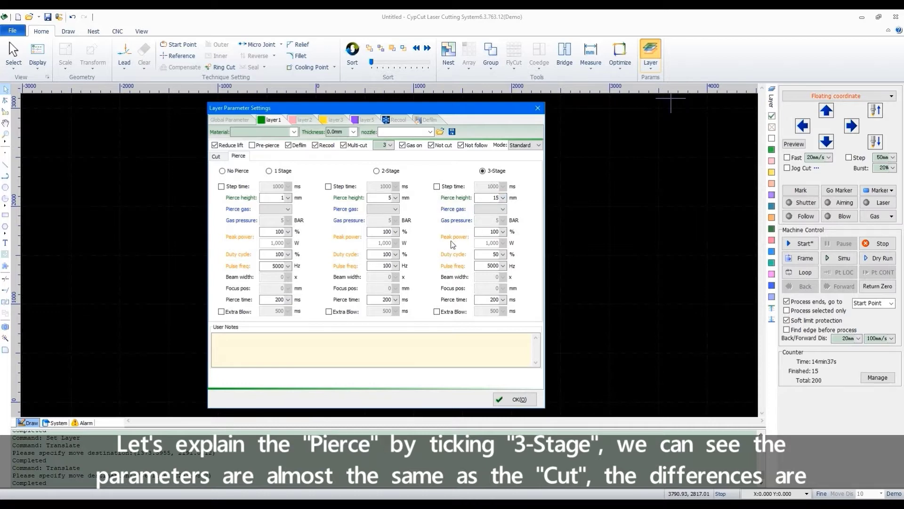
click(215, 155)
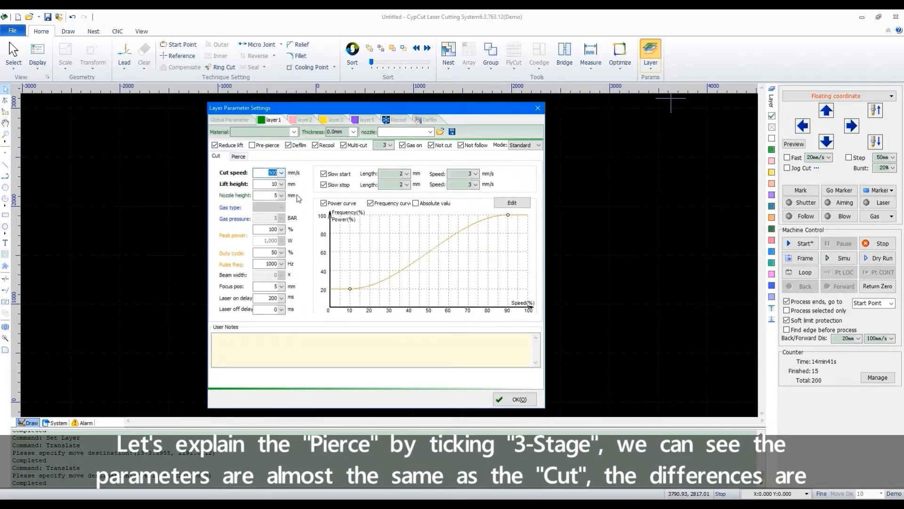
click(238, 156)
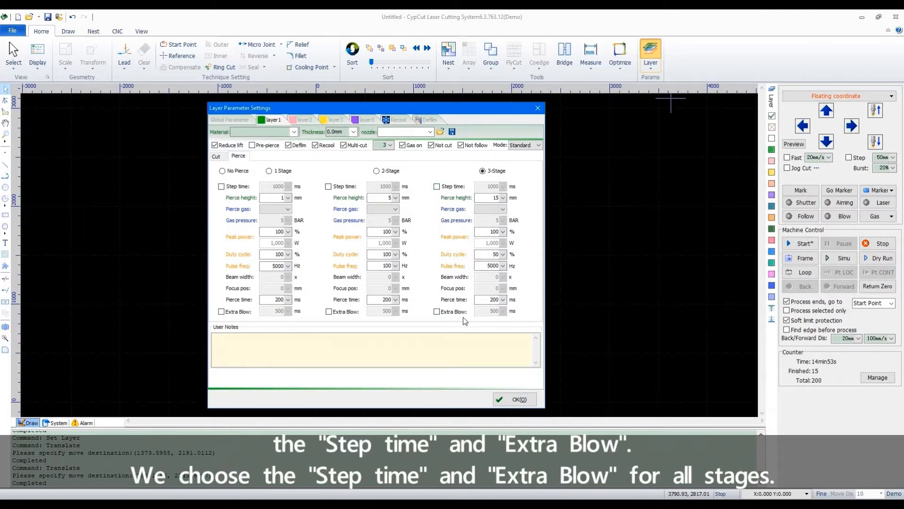
Enable Step time and Extra Blow for all three piercing stages
click(437, 186)
click(436, 311)
click(329, 186)
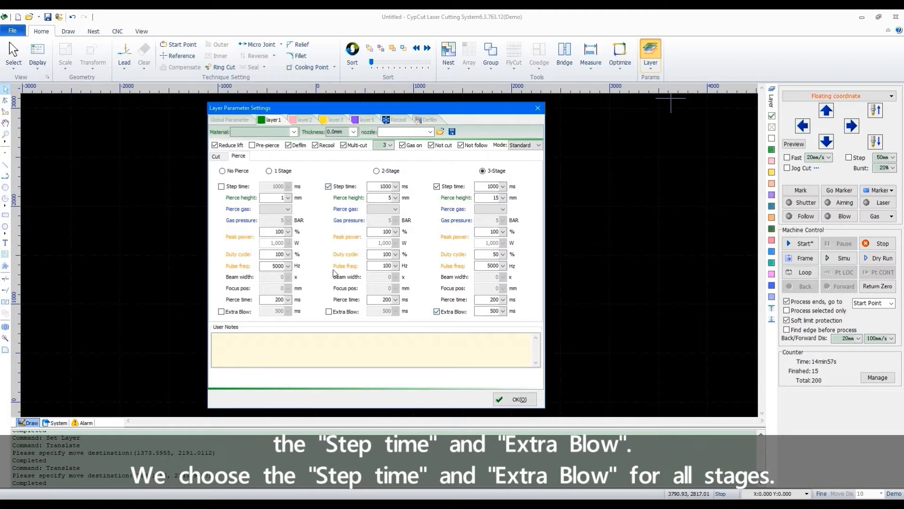
click(328, 311)
click(221, 186)
click(221, 311)
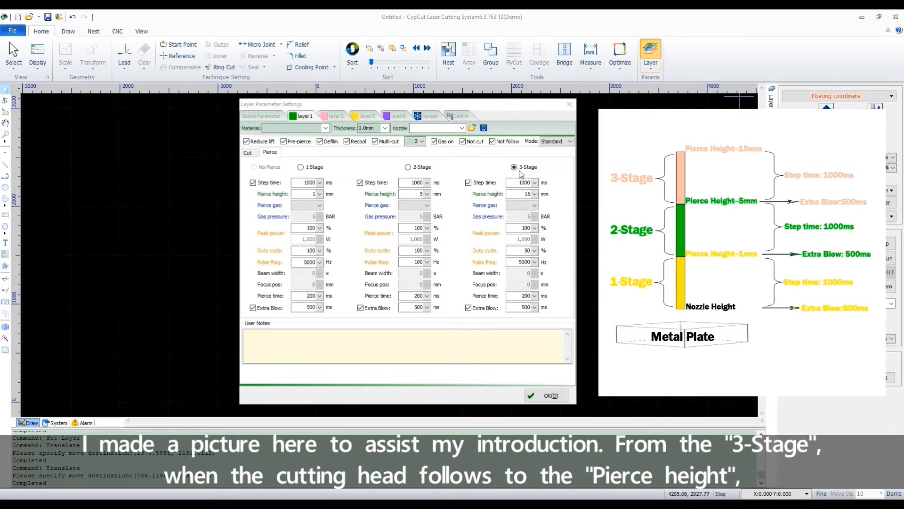
double_click(526, 194)
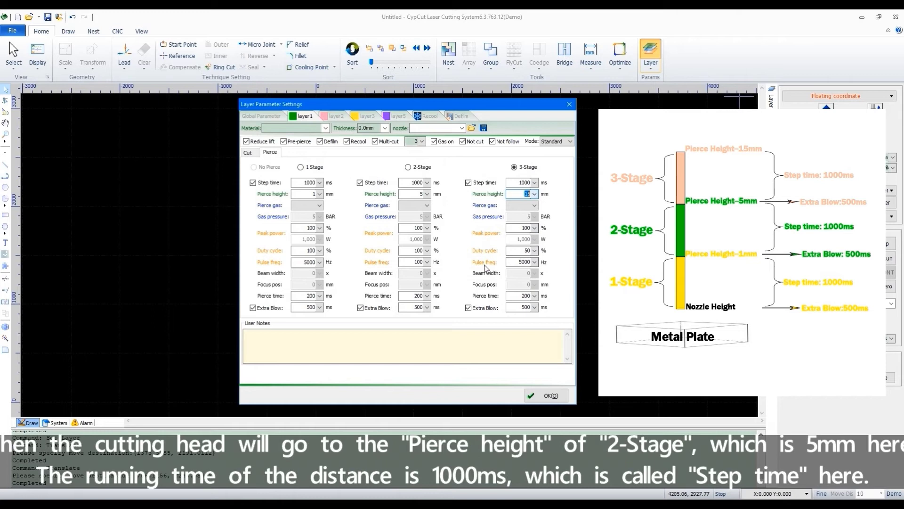
key(shift+Tab)
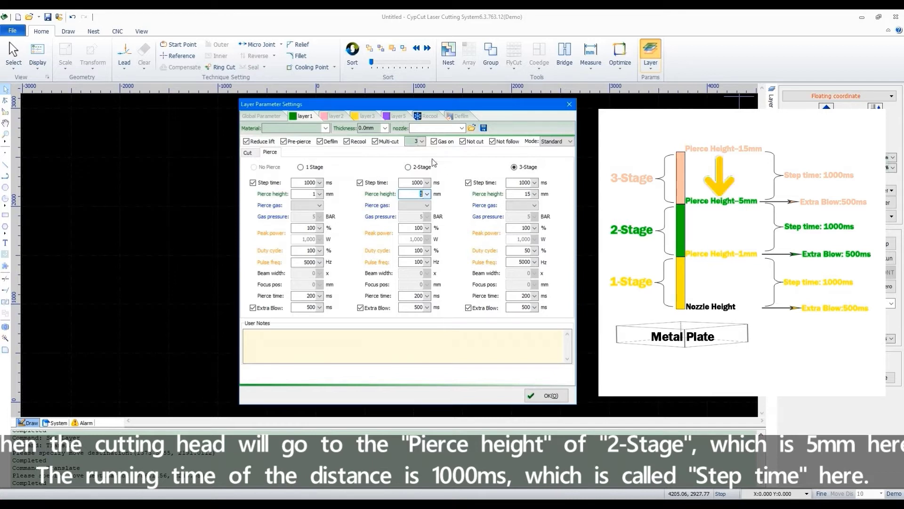
double_click(523, 183)
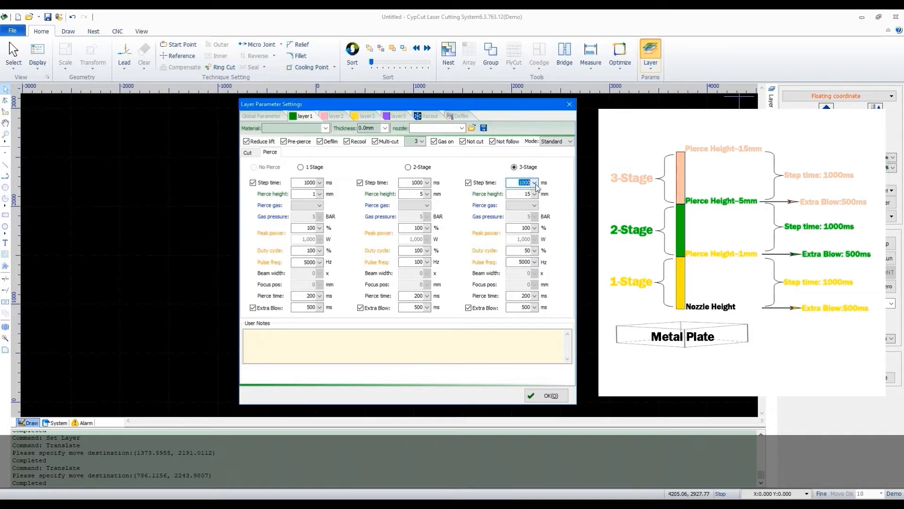
double_click(420, 194)
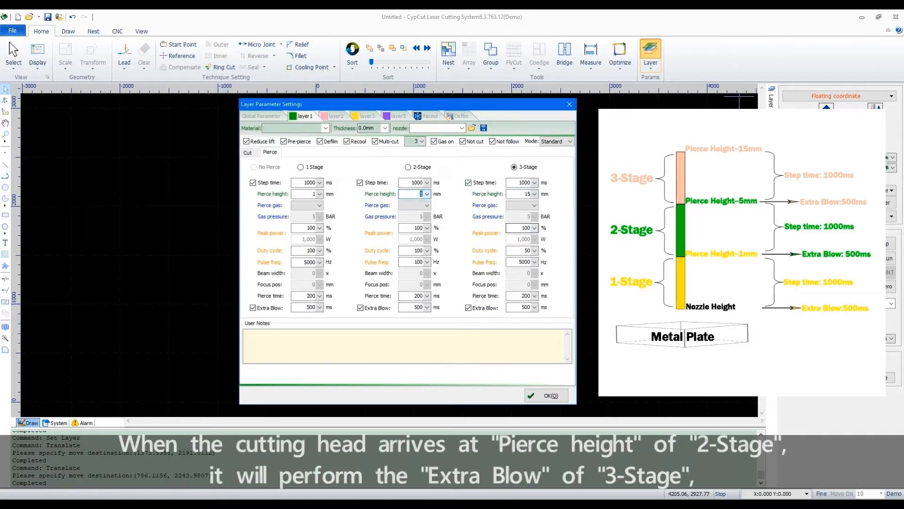
double_click(523, 307)
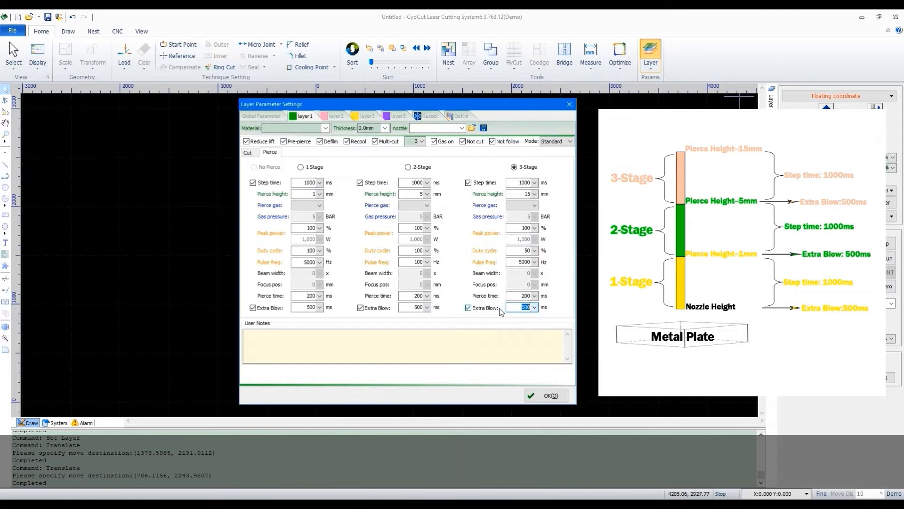
click(524, 309)
drag(524, 309, 554, 315)
On the Global Parameter tab, lower Travel low-pass freq from 6 to 4 Hz
click(261, 117)
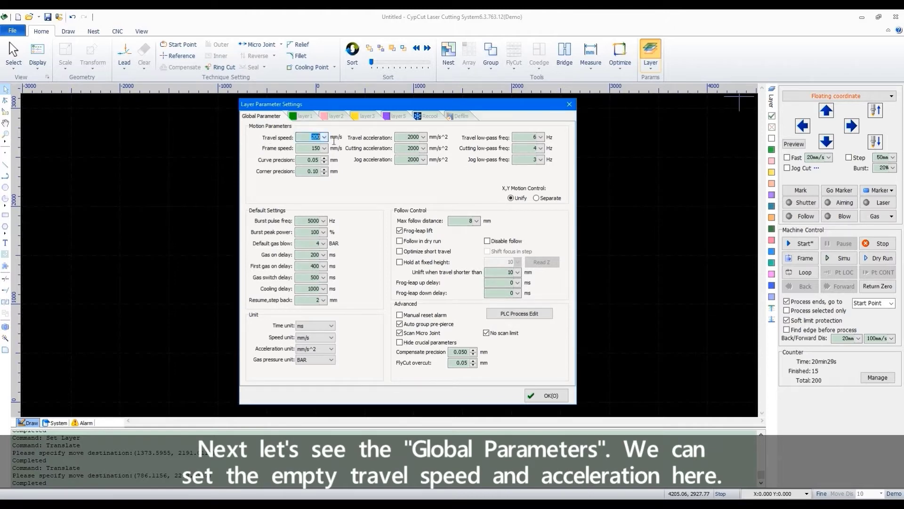
click(410, 137)
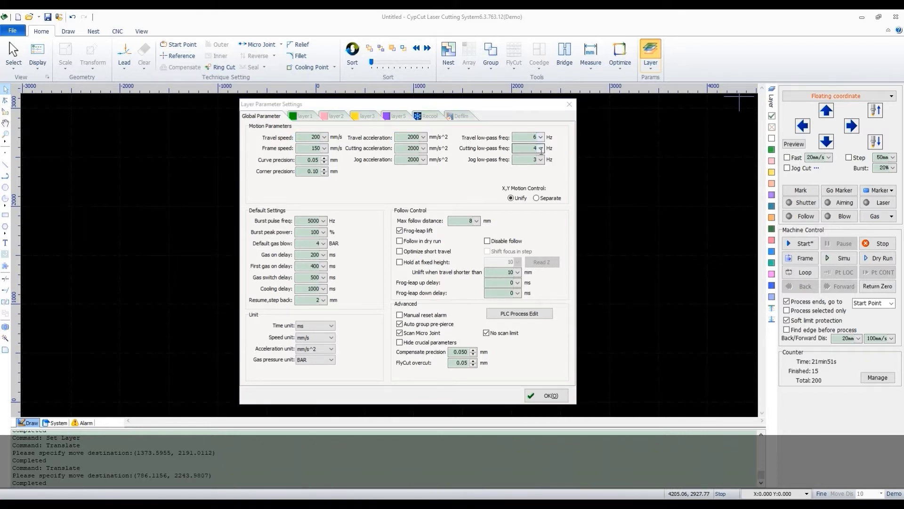
click(526, 141)
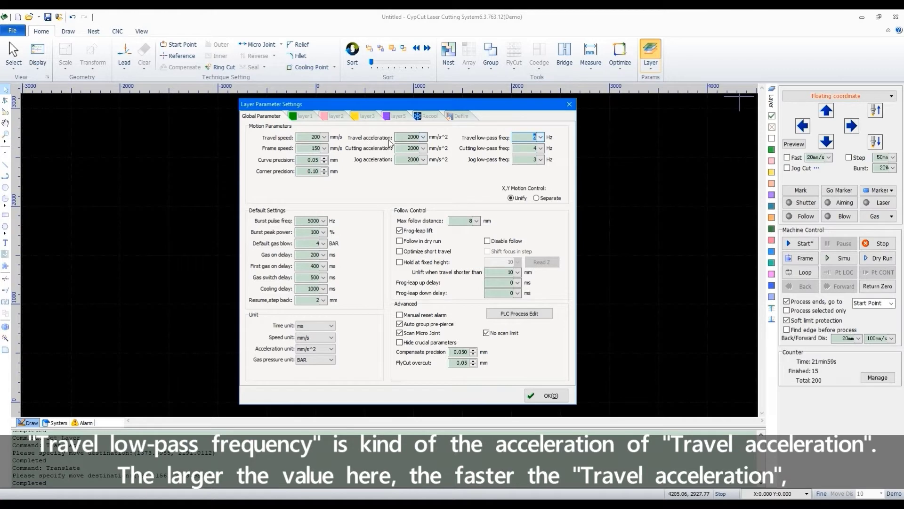
double_click(532, 137)
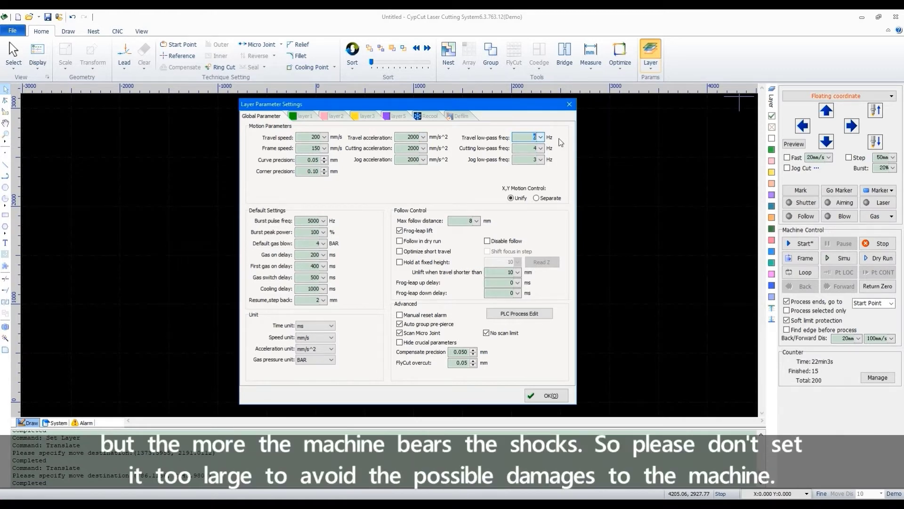
double_click(411, 137)
click(535, 138)
double_click(535, 138)
double_click(315, 148)
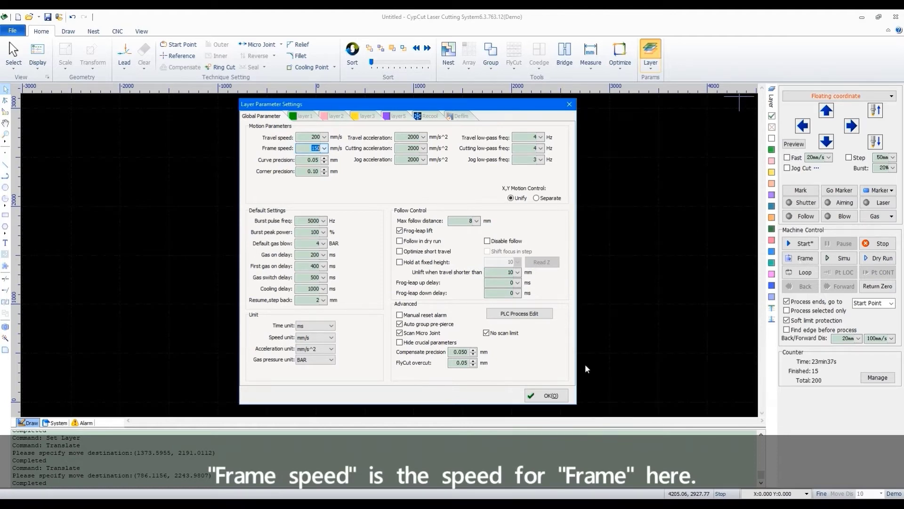
Apply the settings, then sort the graphics and frame the parts at 150 mm/s
click(547, 395)
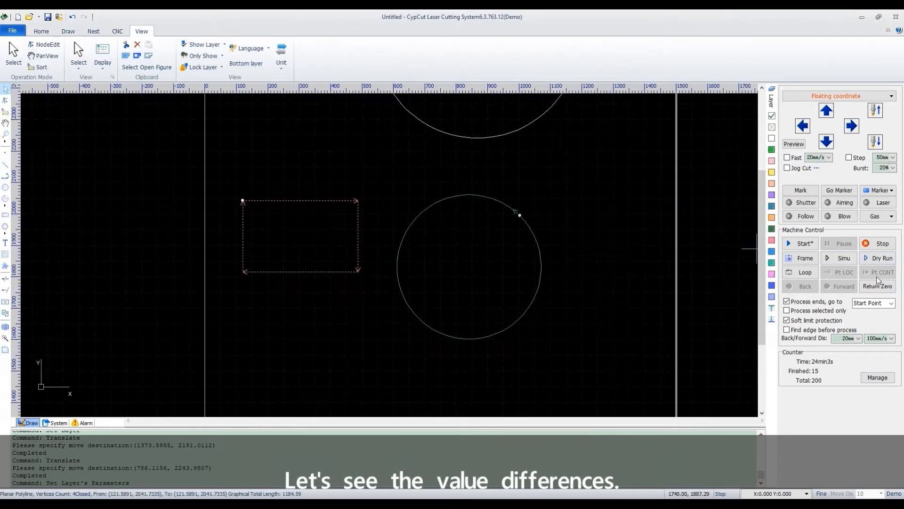
click(807, 258)
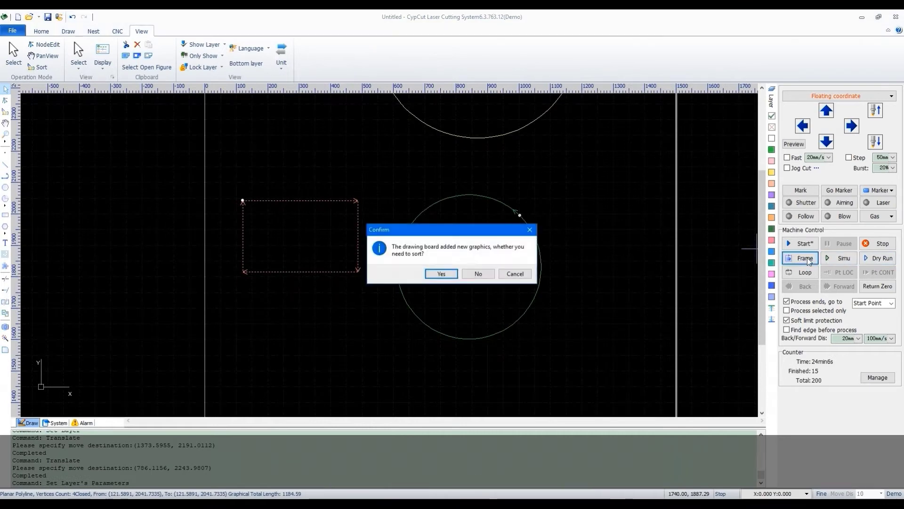
click(441, 274)
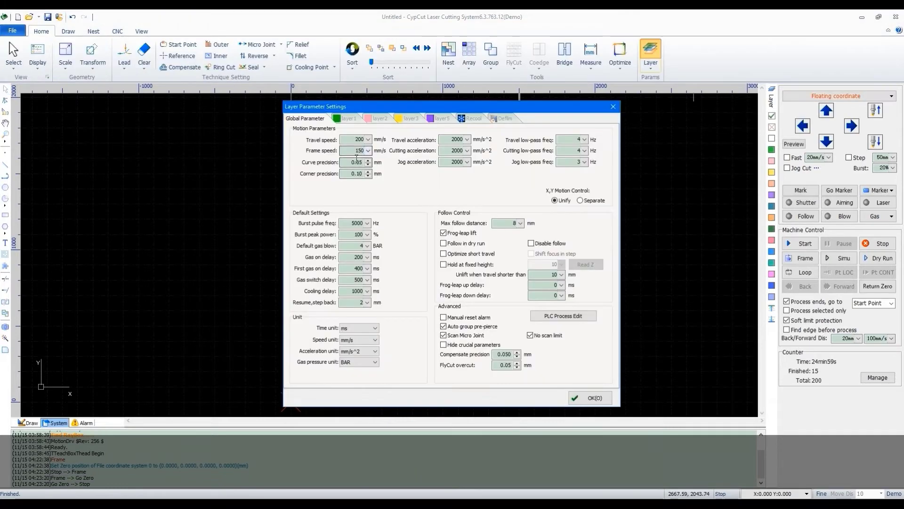
Raise Frame speed to 1000 mm/s and run the framing again at that speed
double_click(358, 150)
text(1000)
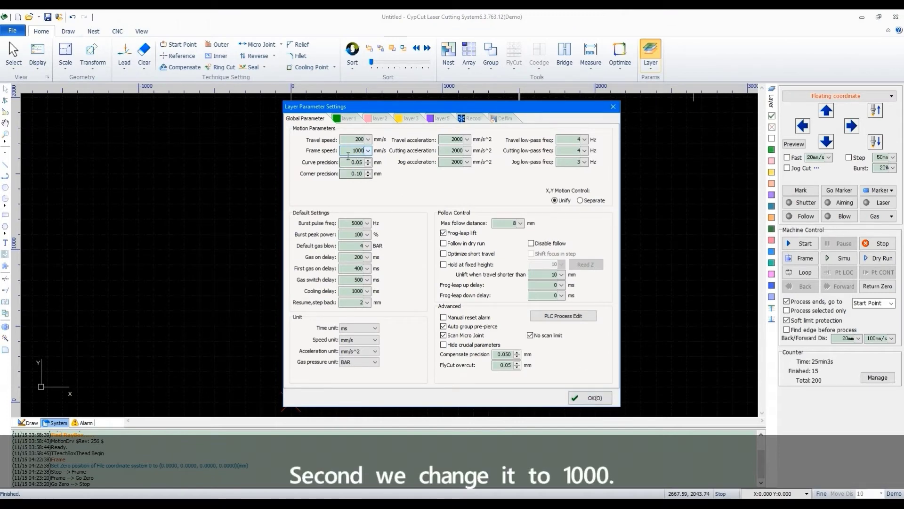
click(596, 394)
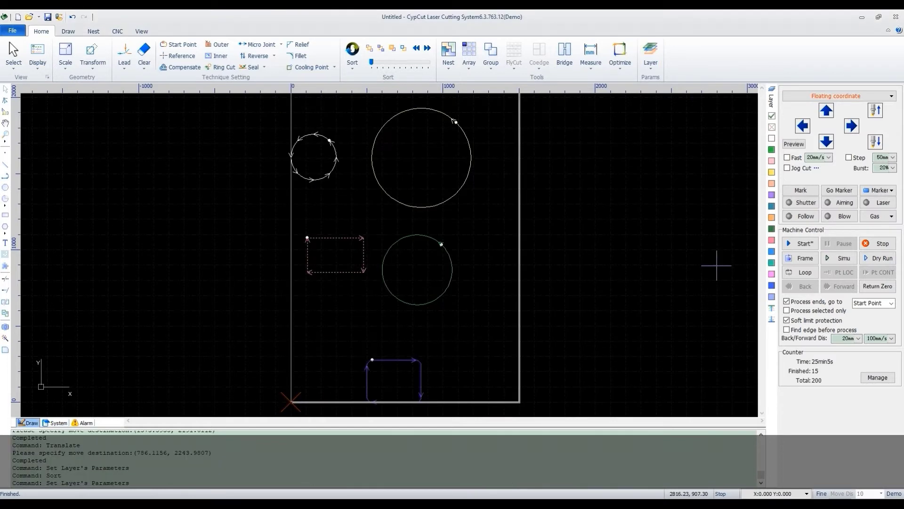
click(807, 259)
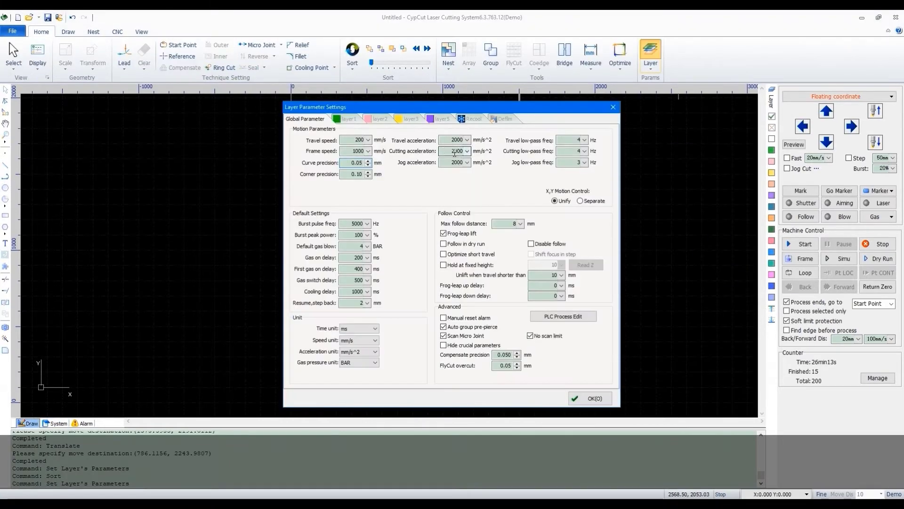
Set global Curve precision to 0.05 mm, leaving Corner precision at 0.10 mm
double_click(578, 151)
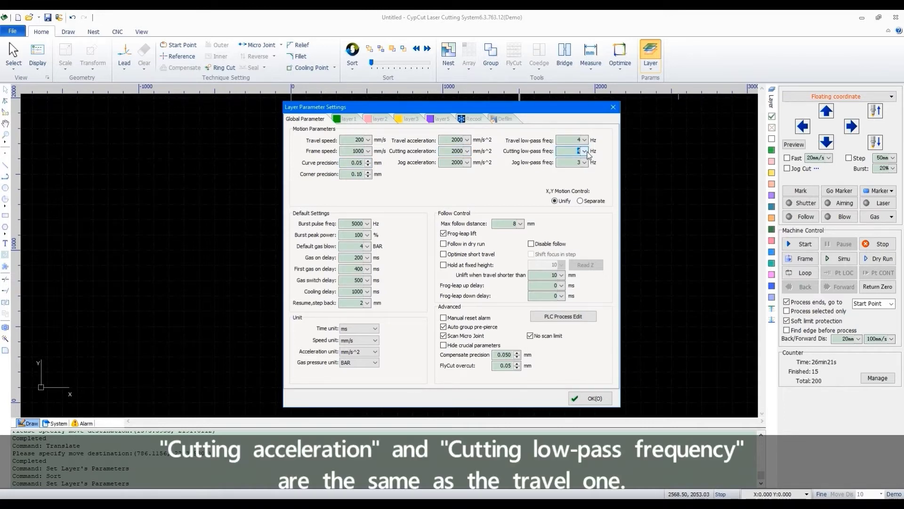
double_click(456, 140)
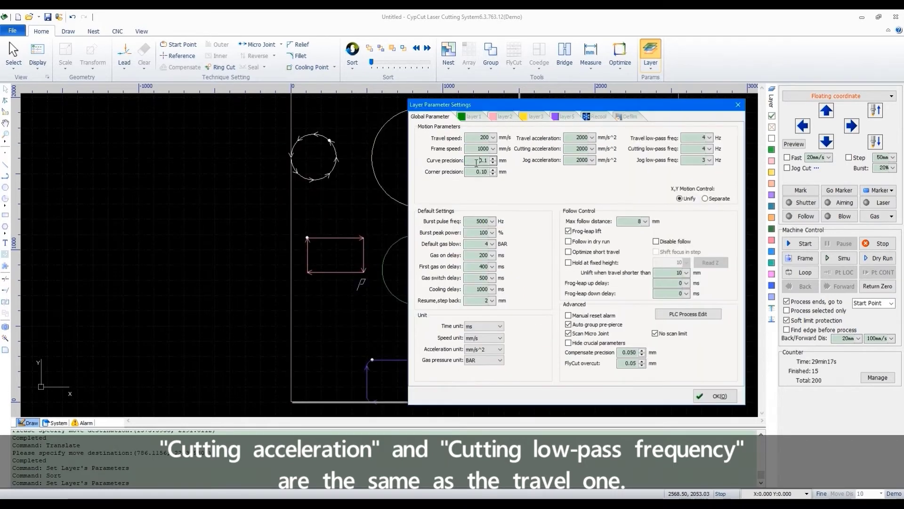
double_click(475, 161)
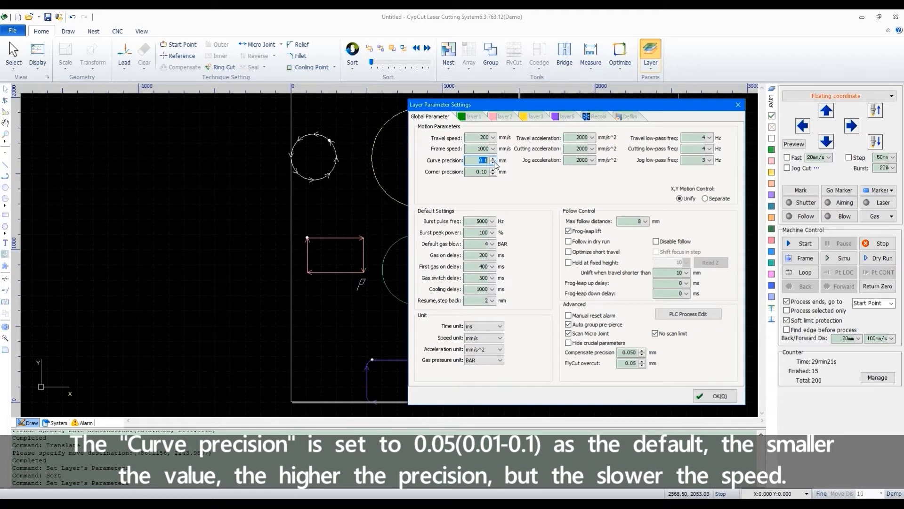
text(0.05)
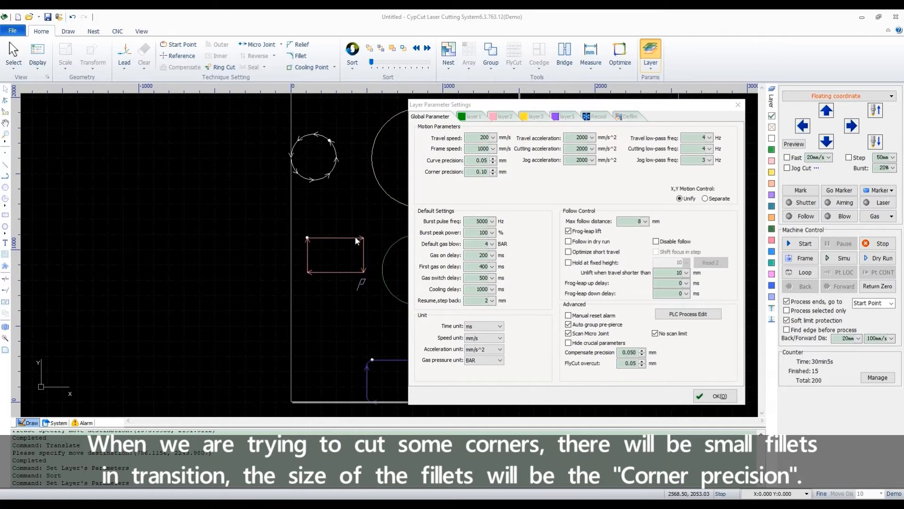
double_click(485, 172)
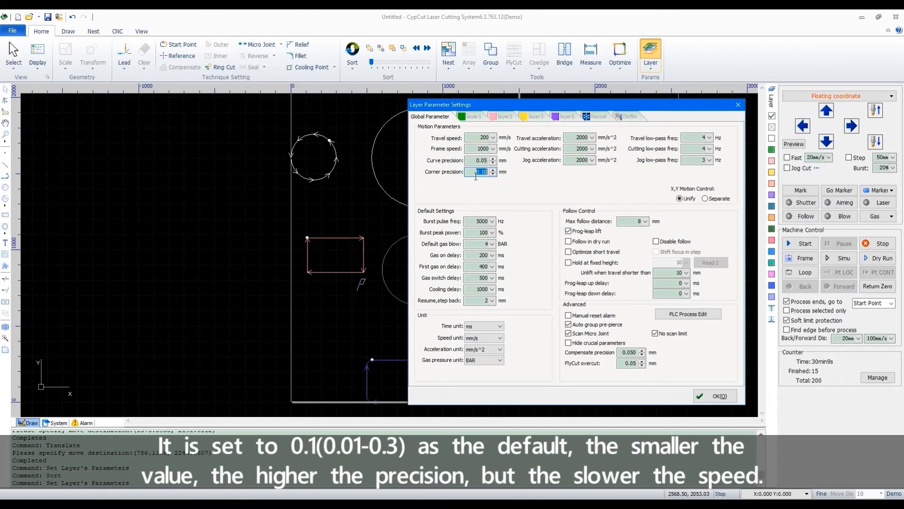
click(476, 173)
double_click(467, 172)
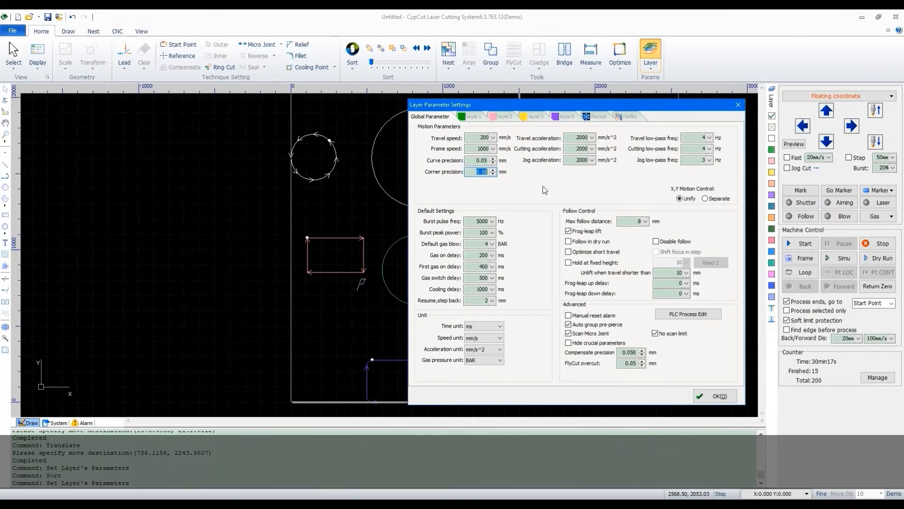
double_click(581, 160)
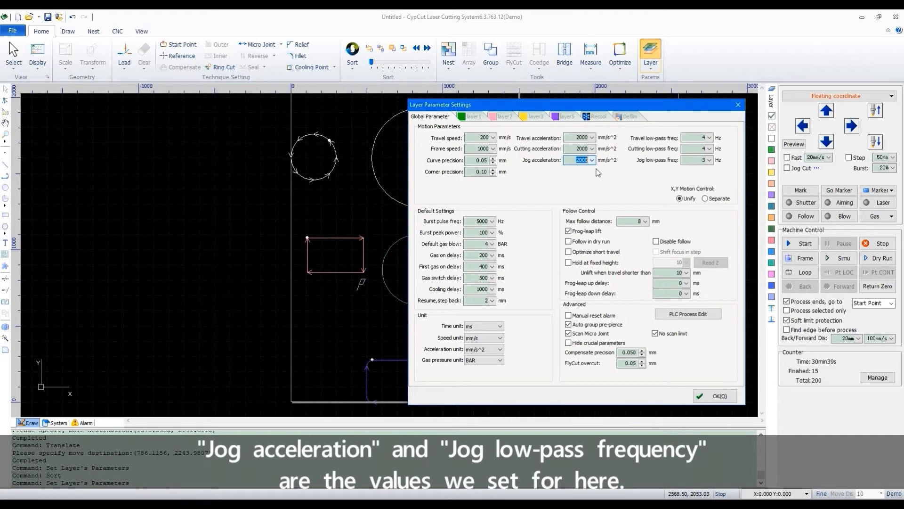
double_click(696, 161)
click(861, 113)
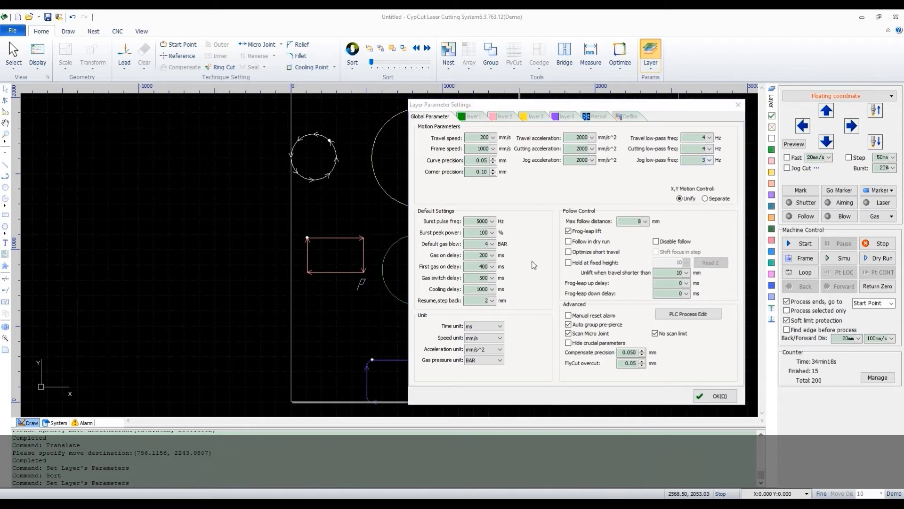
click(476, 224)
double_click(484, 233)
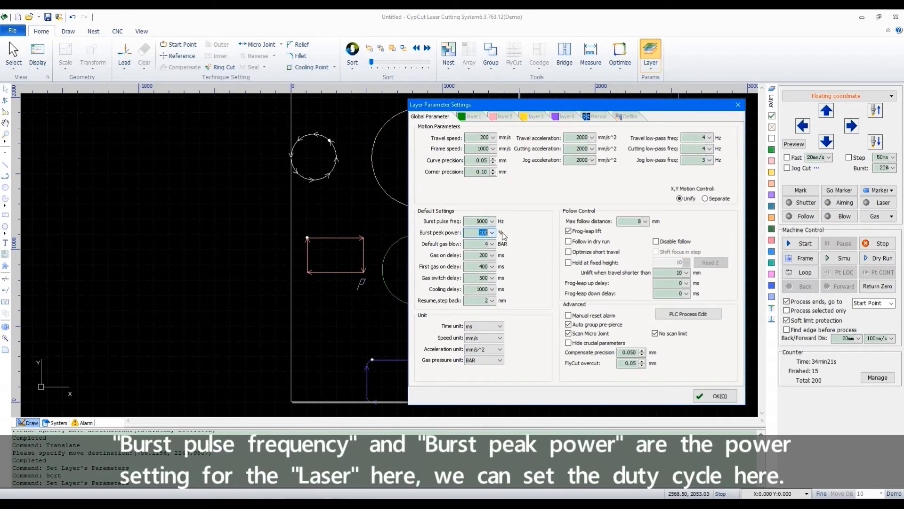
click(871, 208)
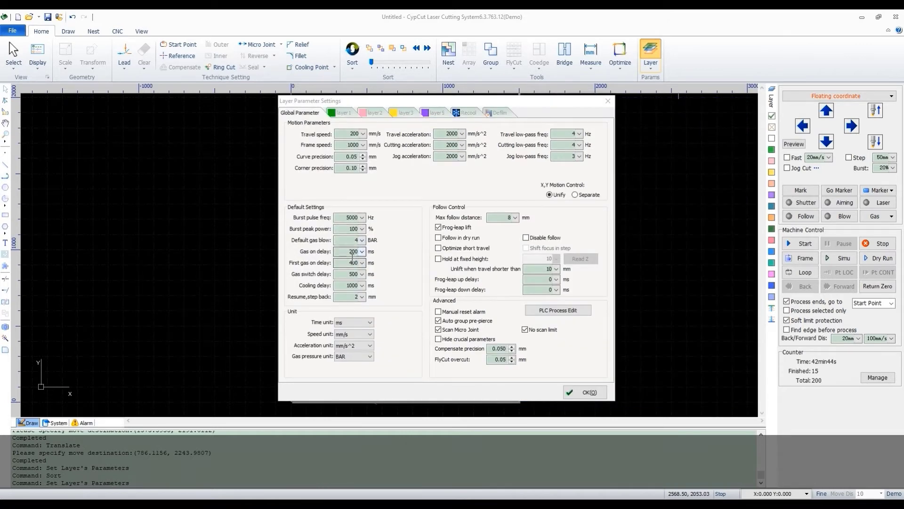
Change Gas on delay to 0, then back to 200 ms
double_click(353, 253)
text(0)
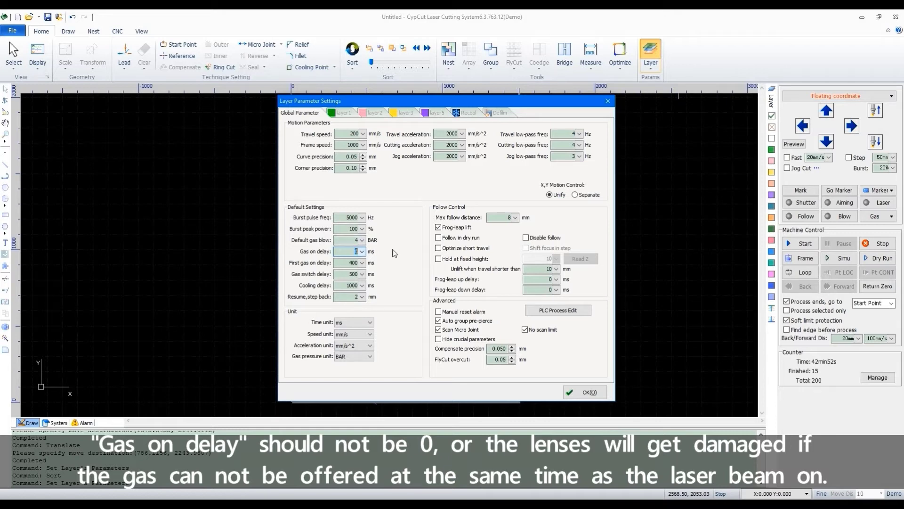
text(00)
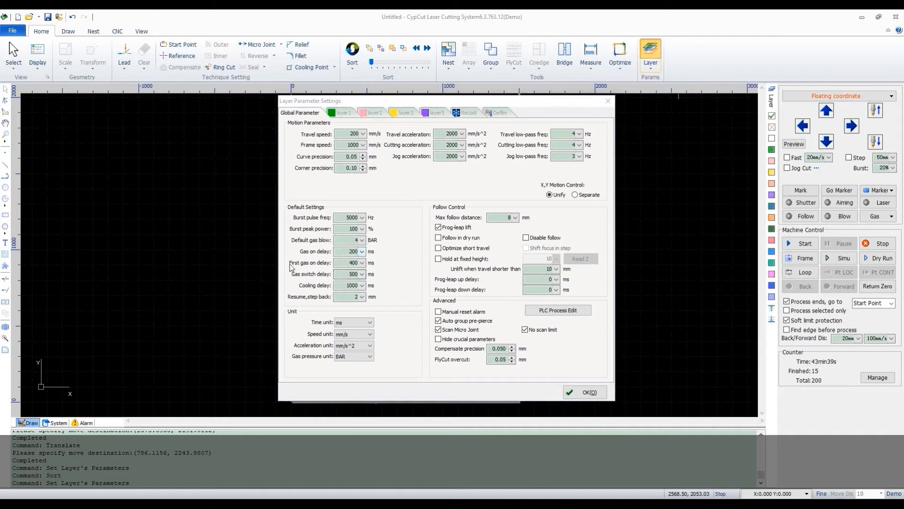
Review First gas on 400, Gas switch 500 and Cooling delay 1000 ms, then select Resume step back
double_click(352, 262)
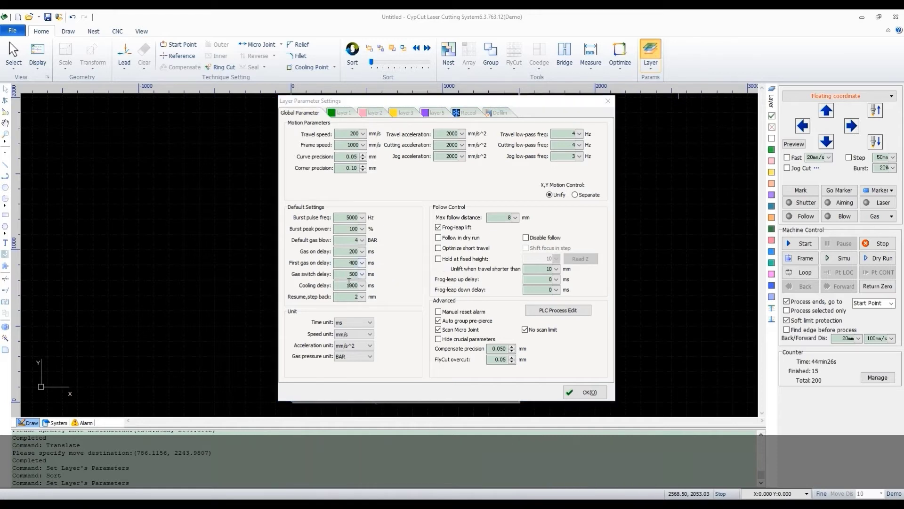
key(Tab)
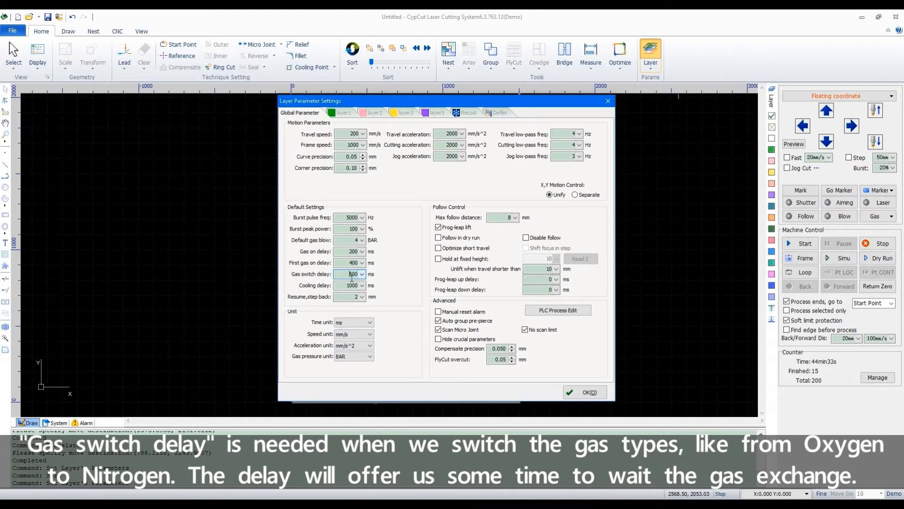
double_click(352, 275)
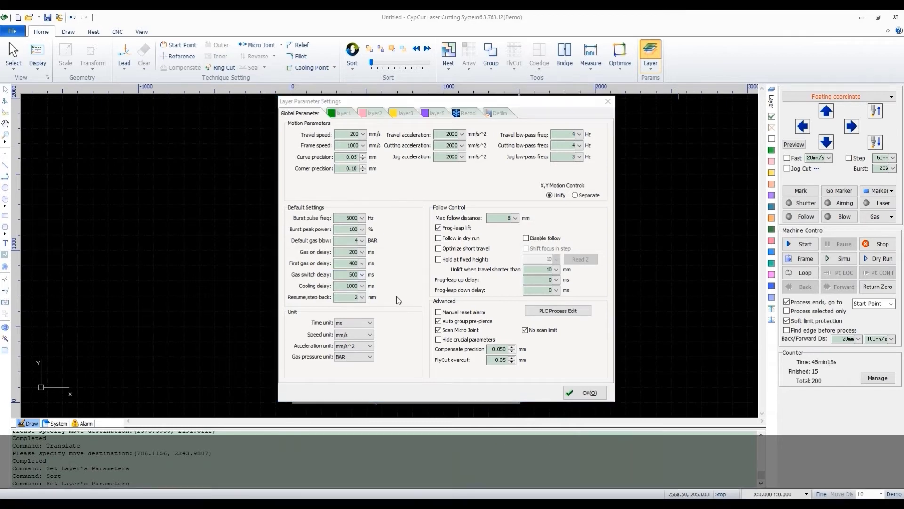
click(362, 285)
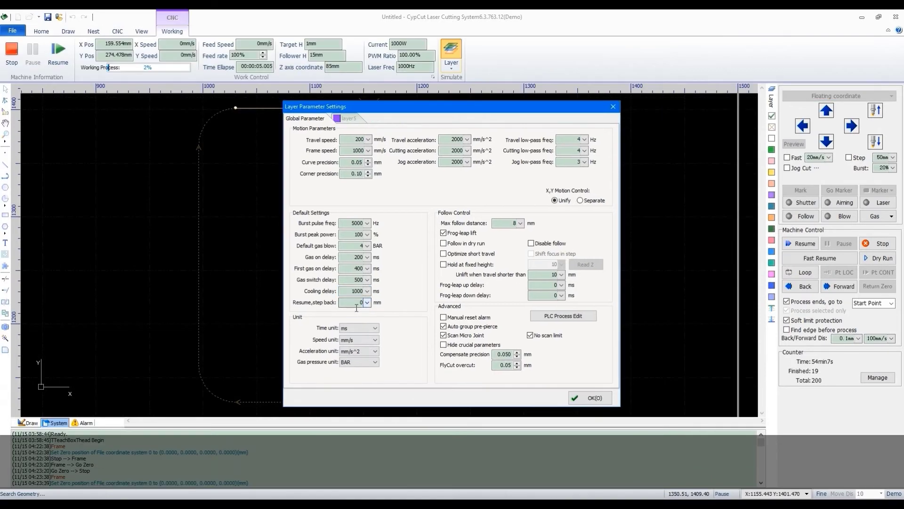
double_click(357, 305)
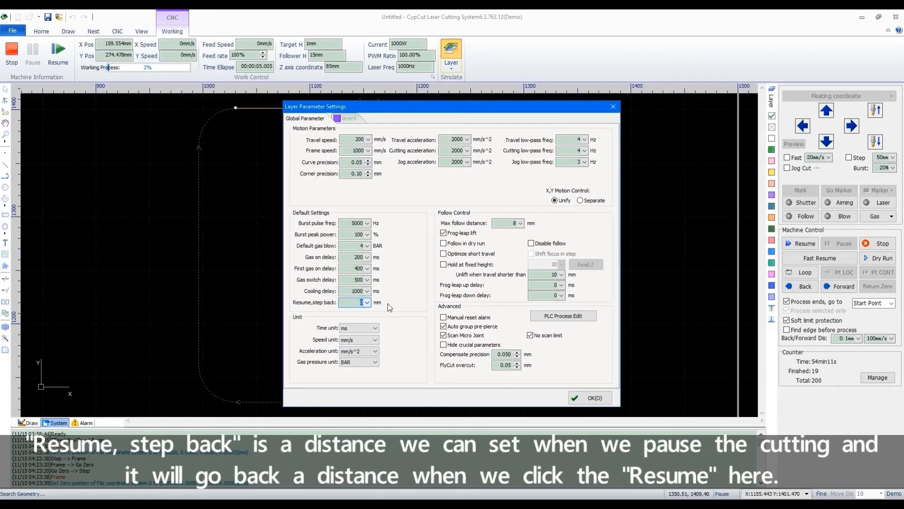
Set Resume step back to 3 mm and resume the paused cut to completion
text(3)
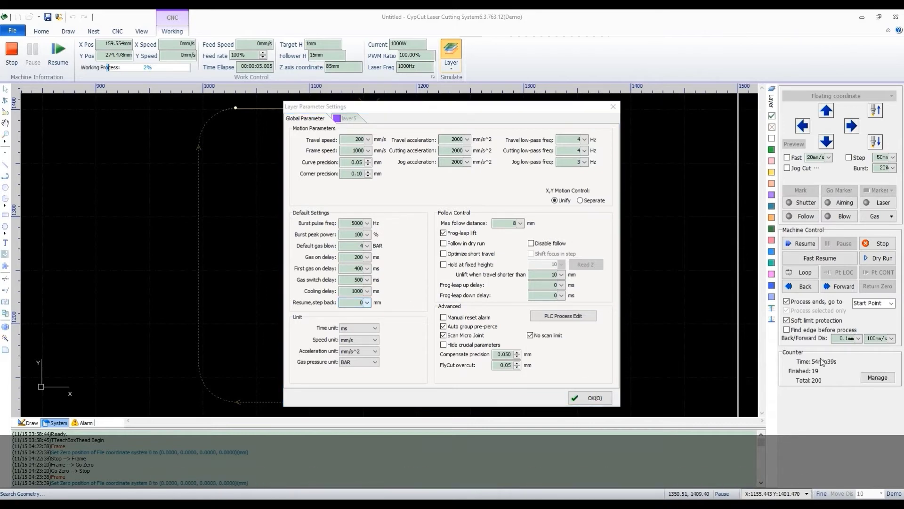
click(590, 397)
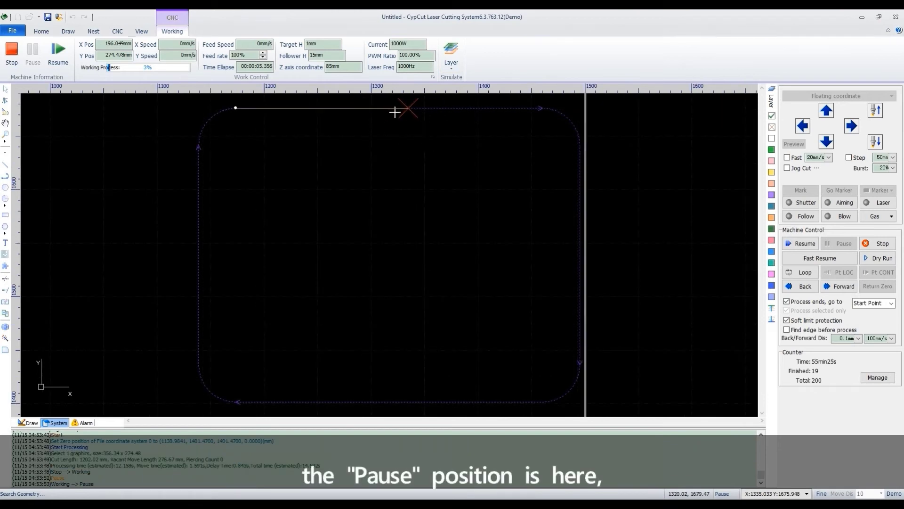
click(801, 244)
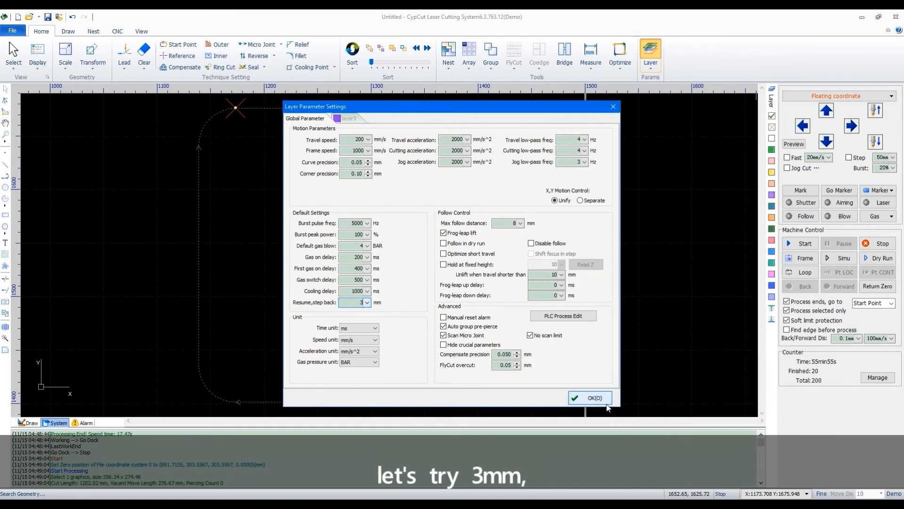
click(593, 398)
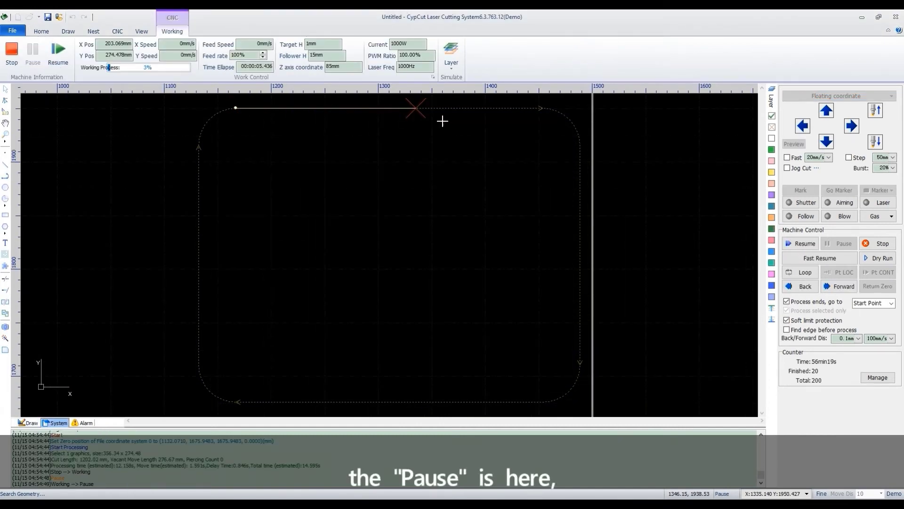
click(811, 244)
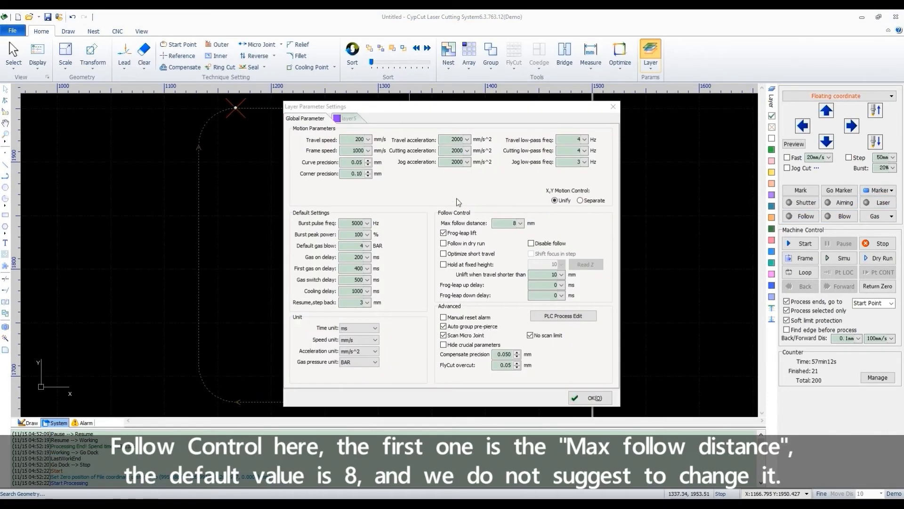
Untick Frog-leap lift, keeping Max follow distance at 8 mm
click(443, 233)
double_click(514, 223)
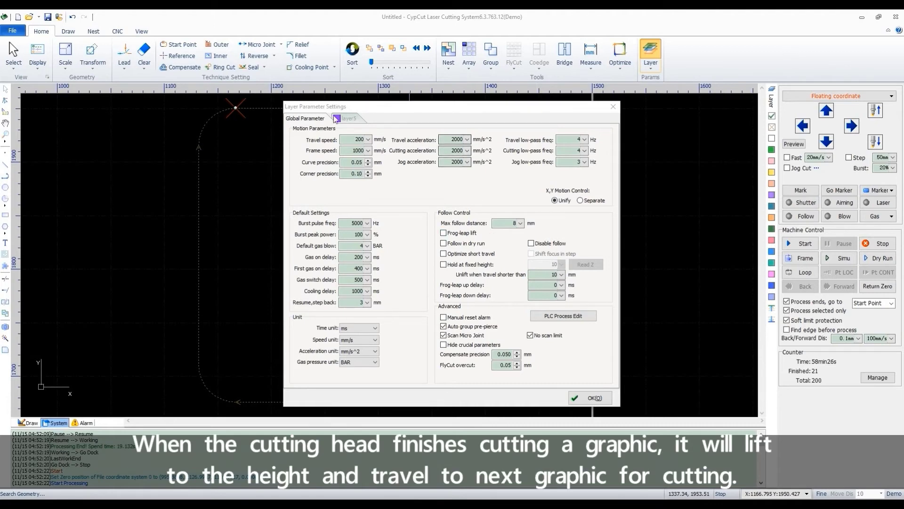
Check layer5's Lift height of 10, then re-tick Frog-leap lift in Global Parameter
click(349, 118)
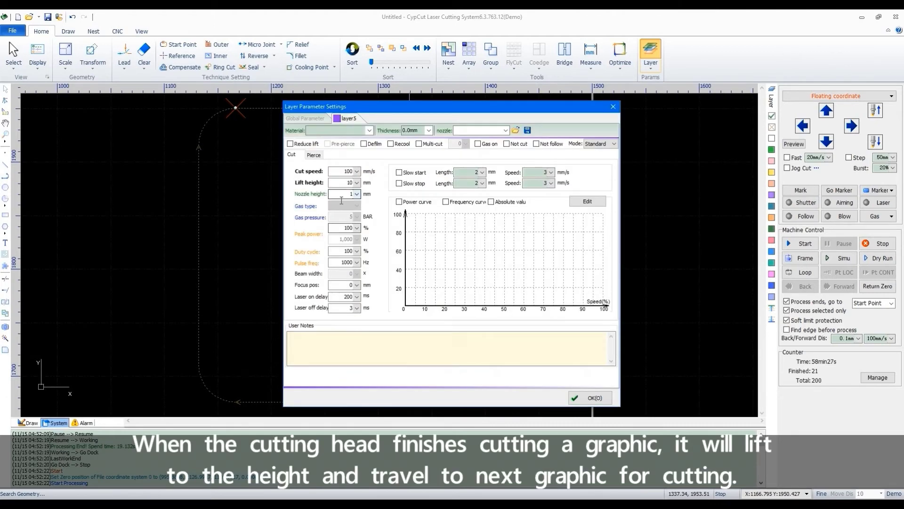
double_click(349, 183)
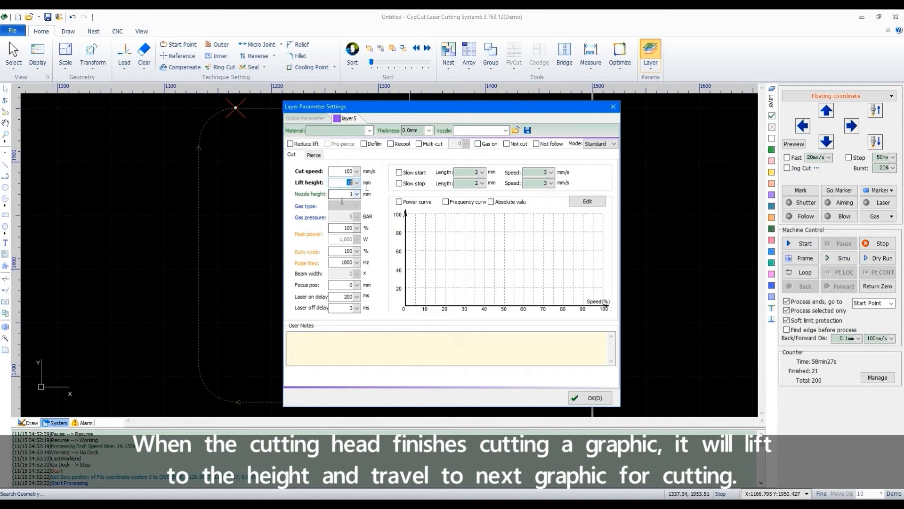
click(320, 118)
click(443, 233)
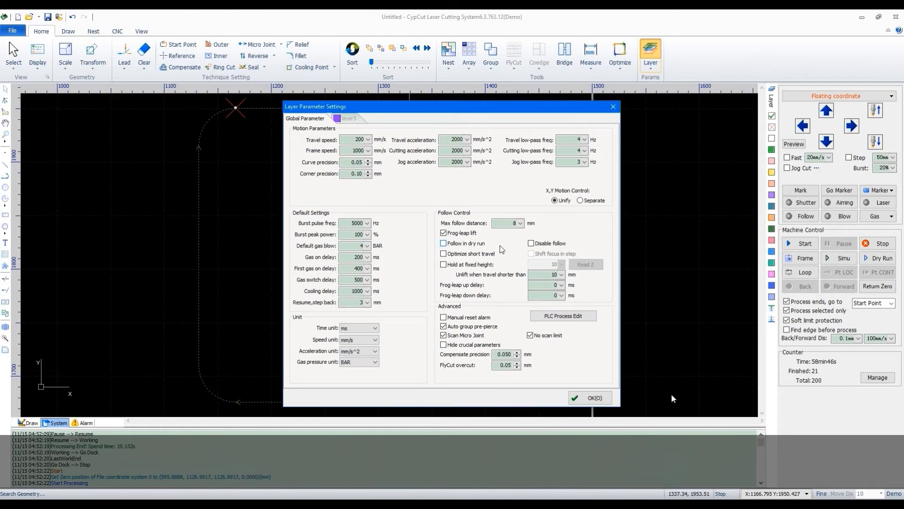
Turn on Follow in dry run, Optimize short travel and Hold at fixed height
click(443, 243)
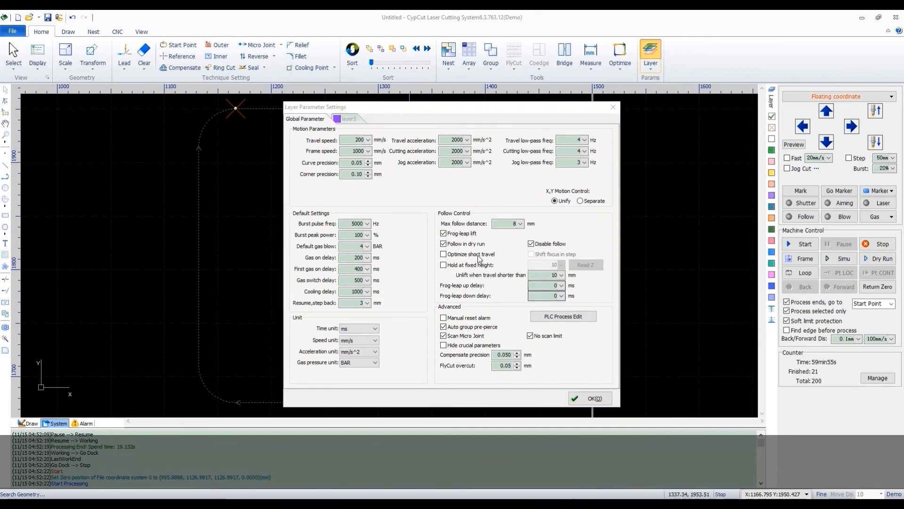
click(443, 255)
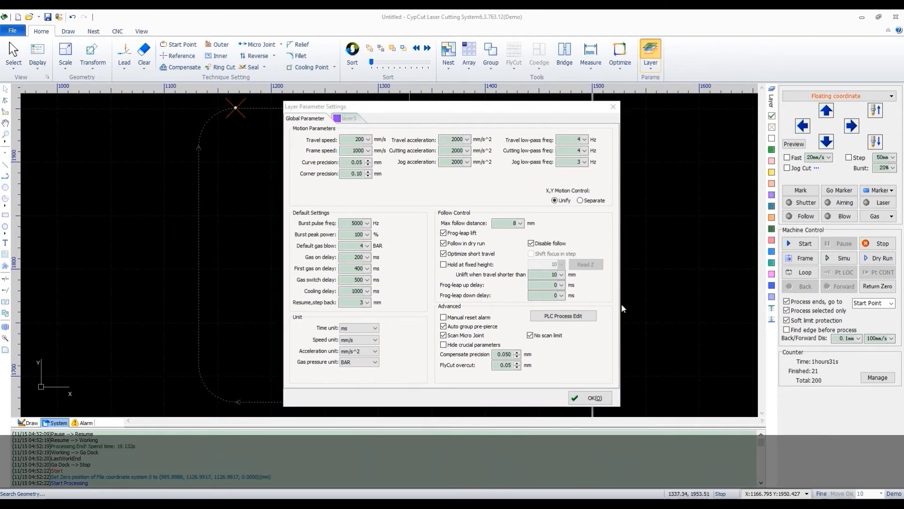
click(443, 265)
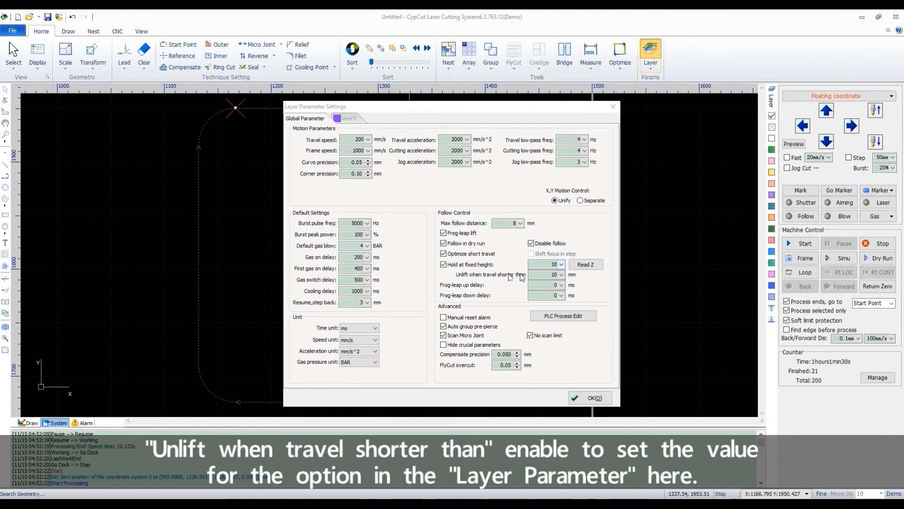
Keep the unlift-when-travel-shorter-than distance at 10 mm and tick Manual reset alarm
double_click(554, 274)
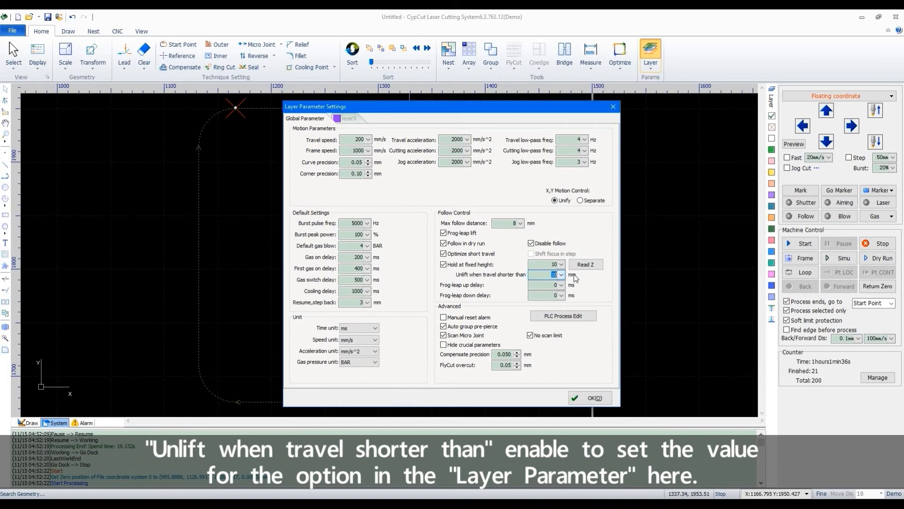
click(349, 118)
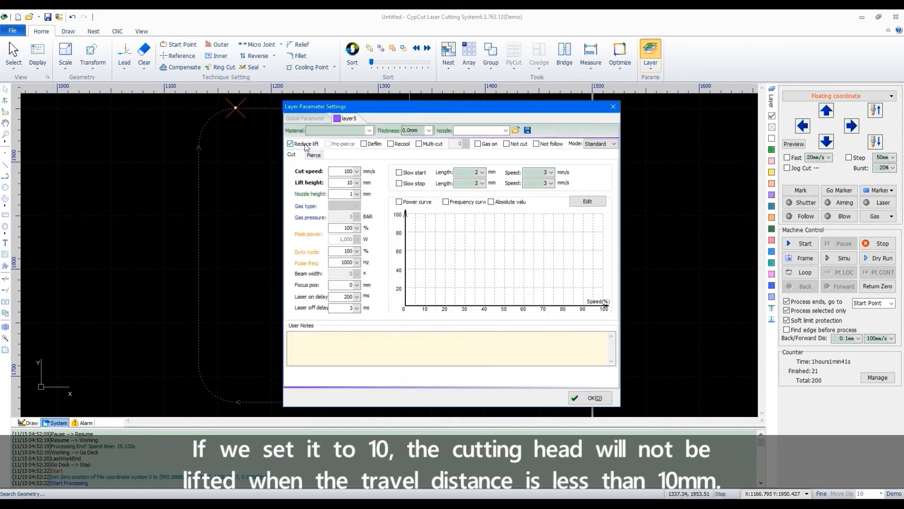
click(311, 119)
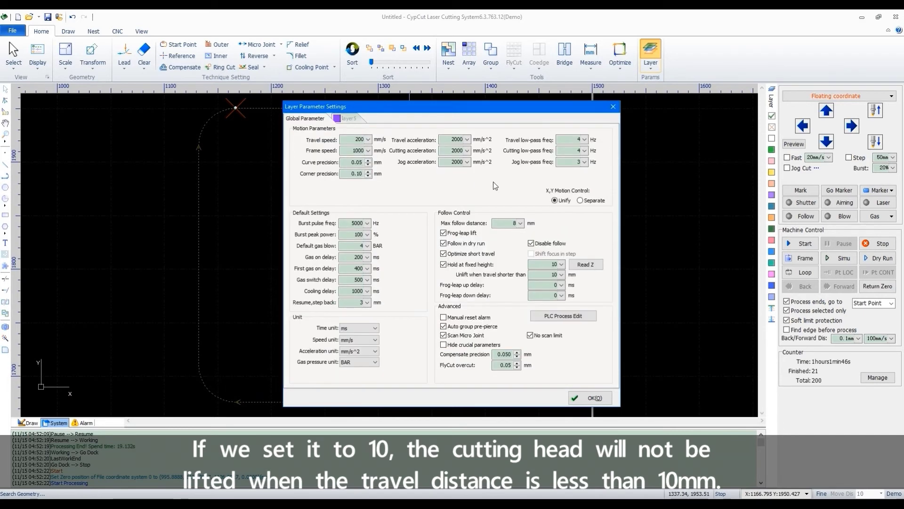
double_click(552, 274)
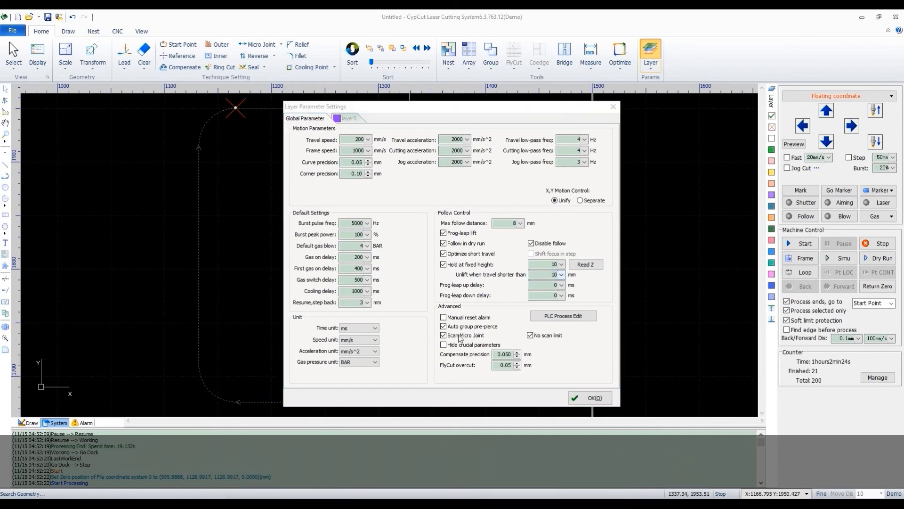
click(444, 317)
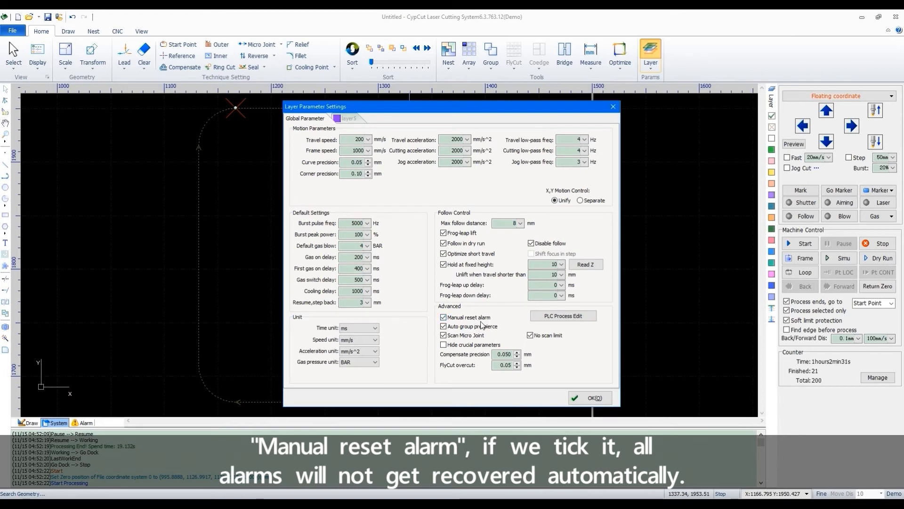
Untick Auto group pre-pierce, then tick it again so it stays on
click(656, 321)
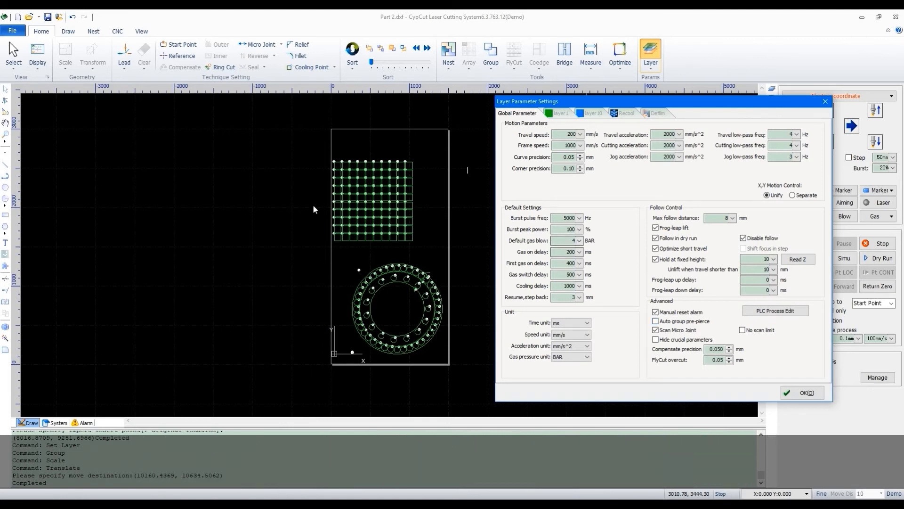
click(657, 322)
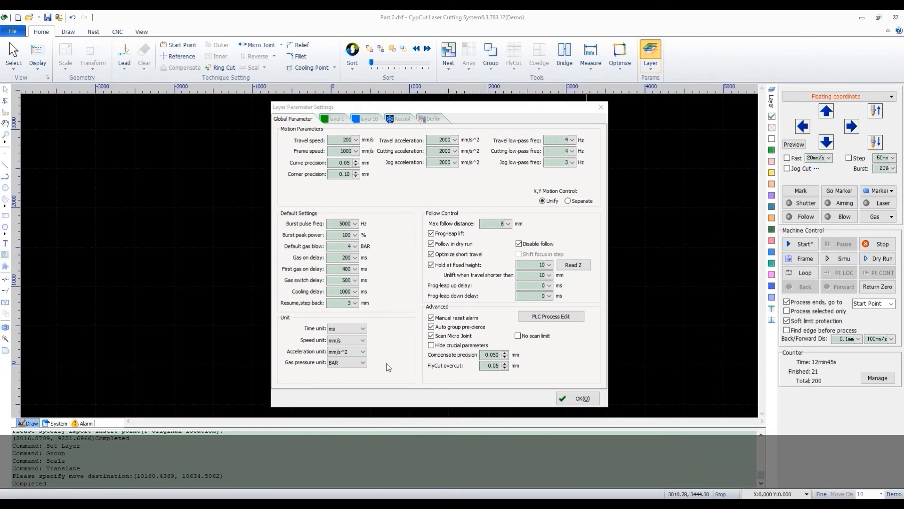
Hide the crucial acceleration and low-pass parameters, confirming with the password
click(431, 345)
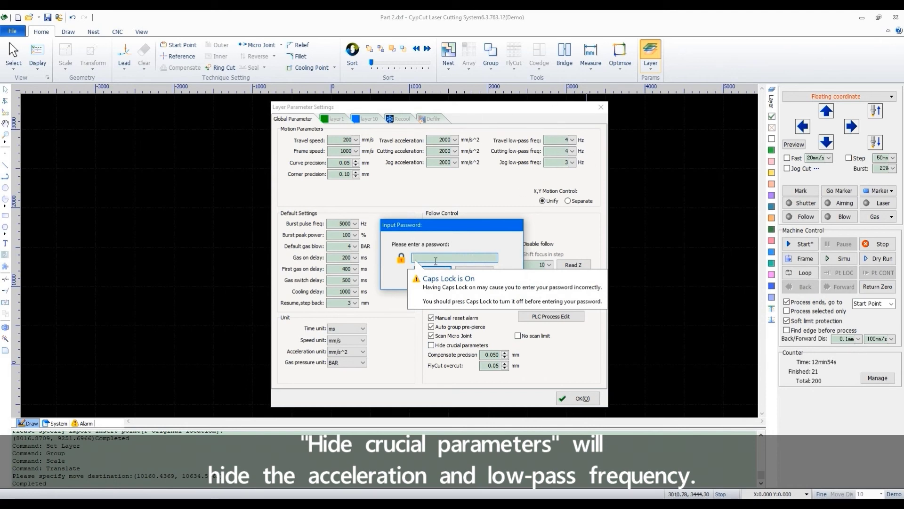
text(******)
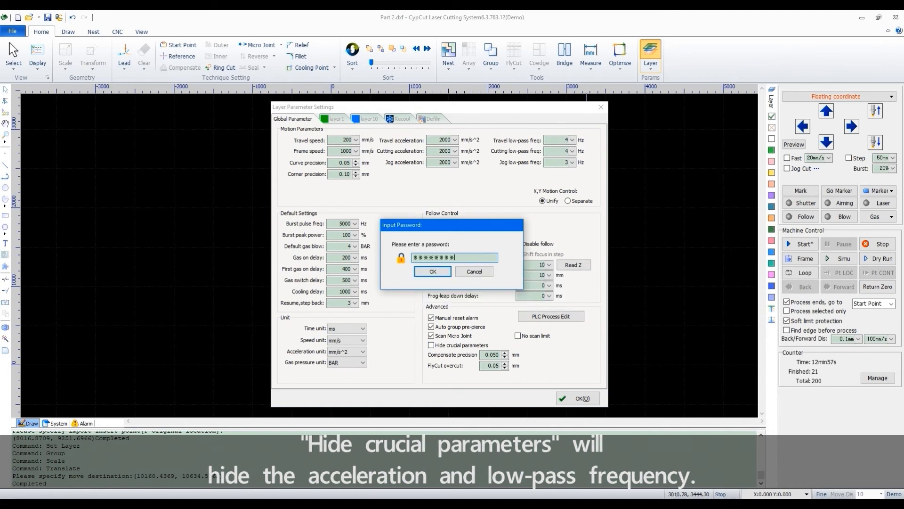
key(Return)
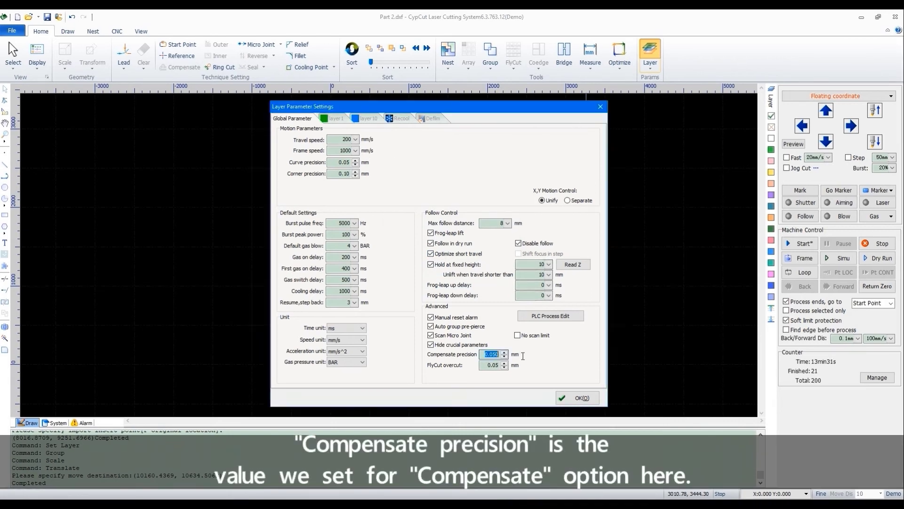
Check the Compensate precision and FlyCut overcut values, then bring up the View ribbon
double_click(491, 354)
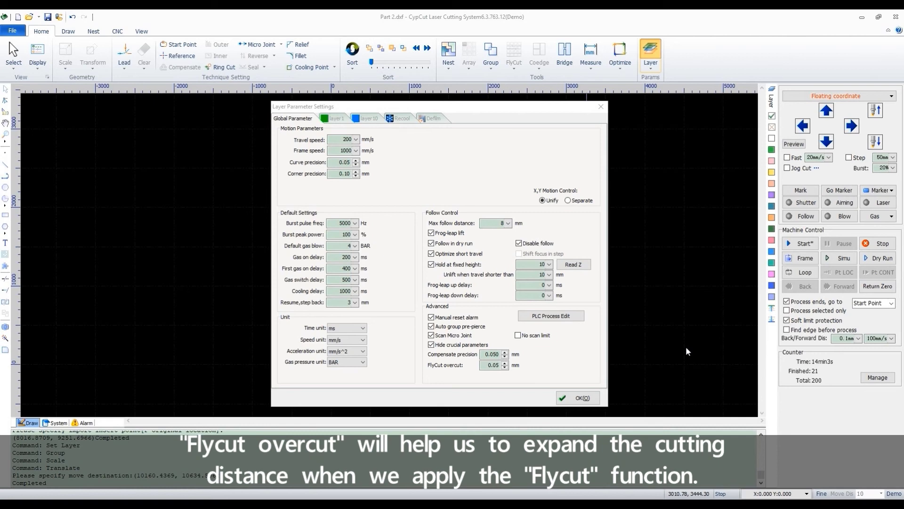
double_click(492, 365)
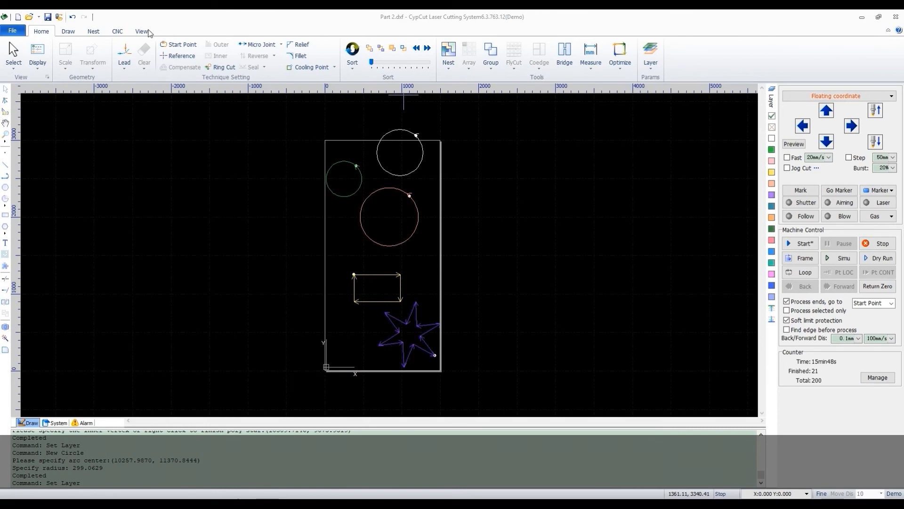
click(142, 32)
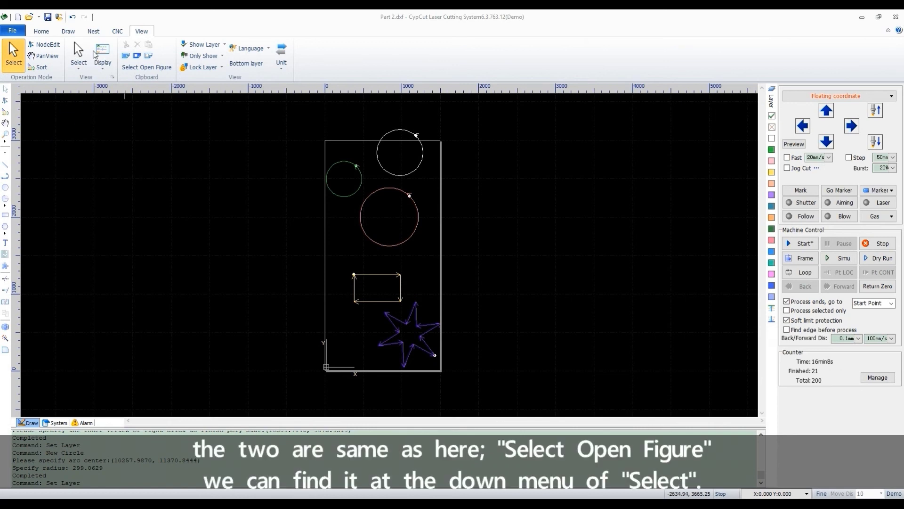
click(36, 32)
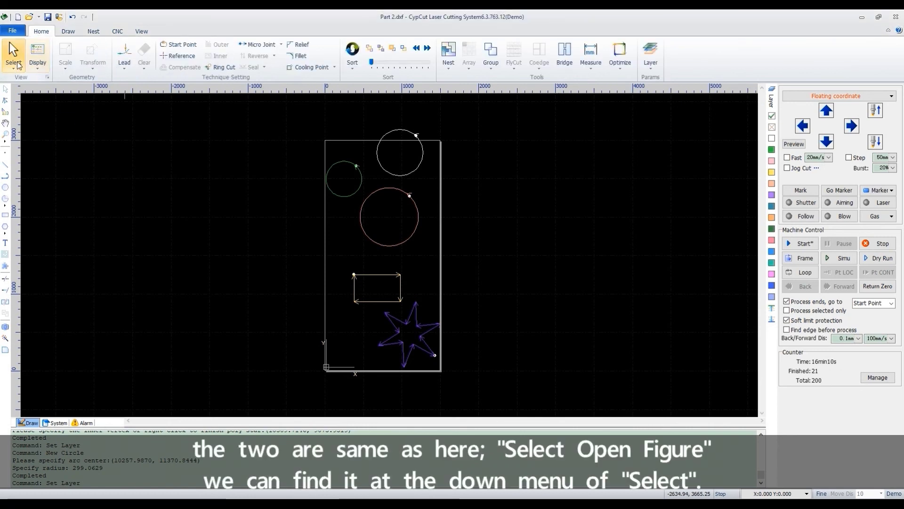
click(140, 32)
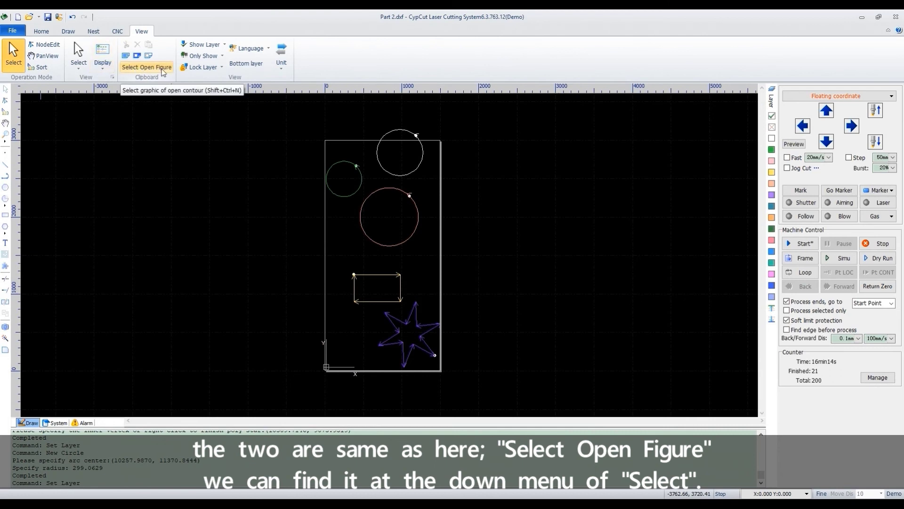
click(78, 57)
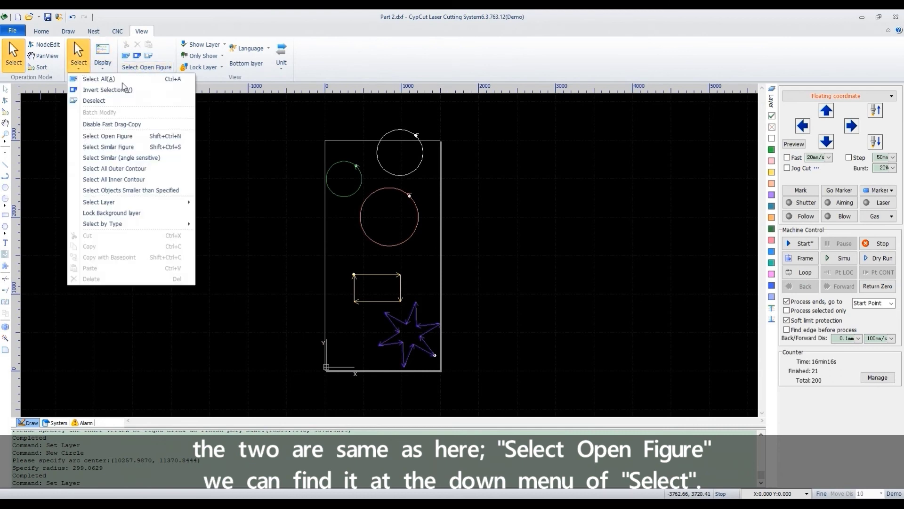
click(143, 141)
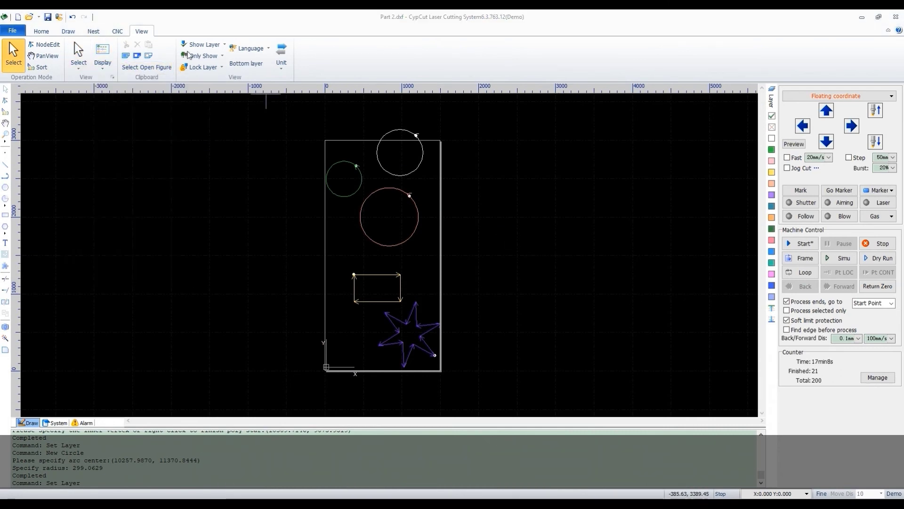
Hide Layer1's green circle, then show only the Layer2 circle
click(213, 47)
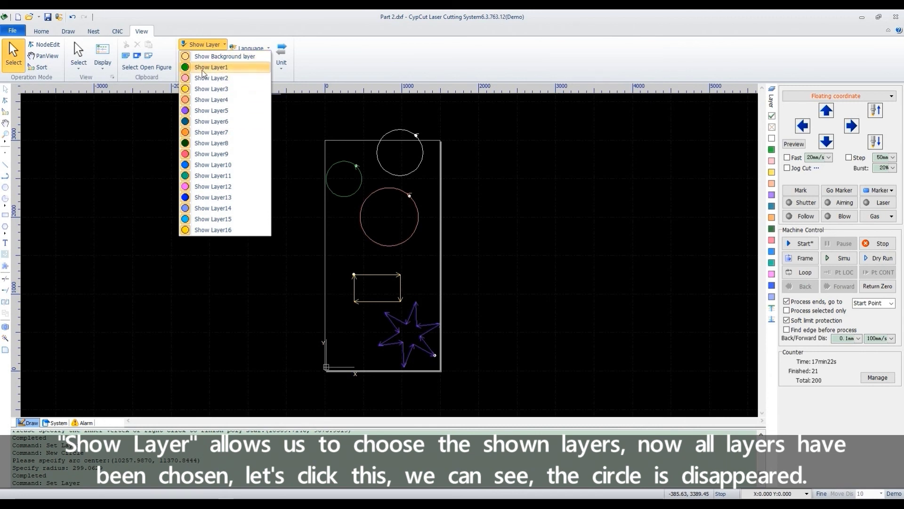
click(221, 68)
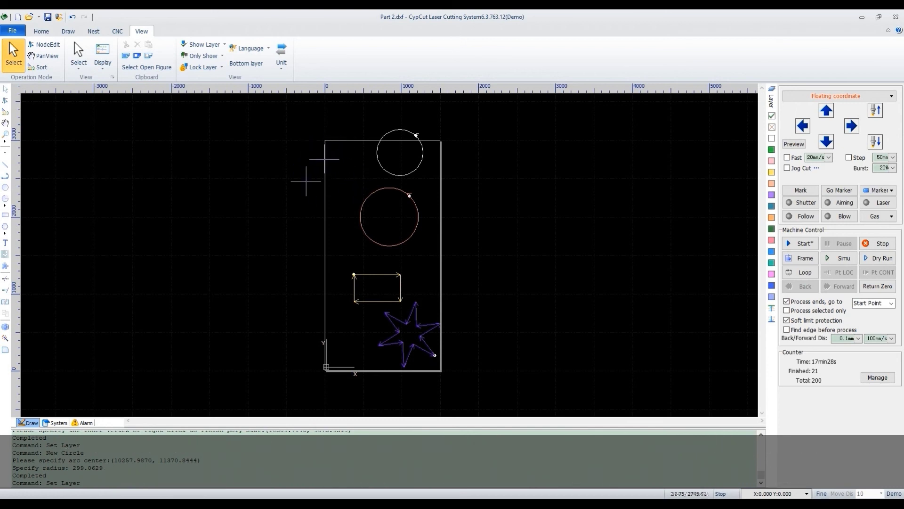
click(221, 57)
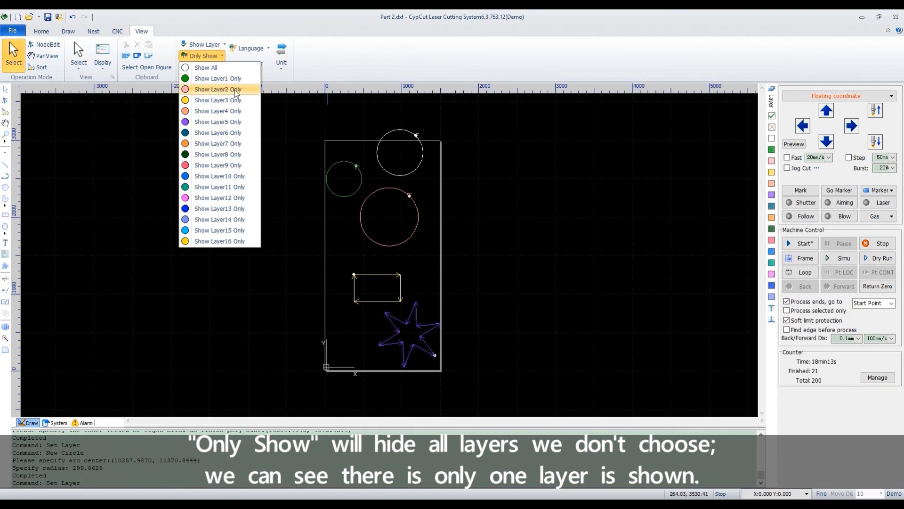
click(219, 90)
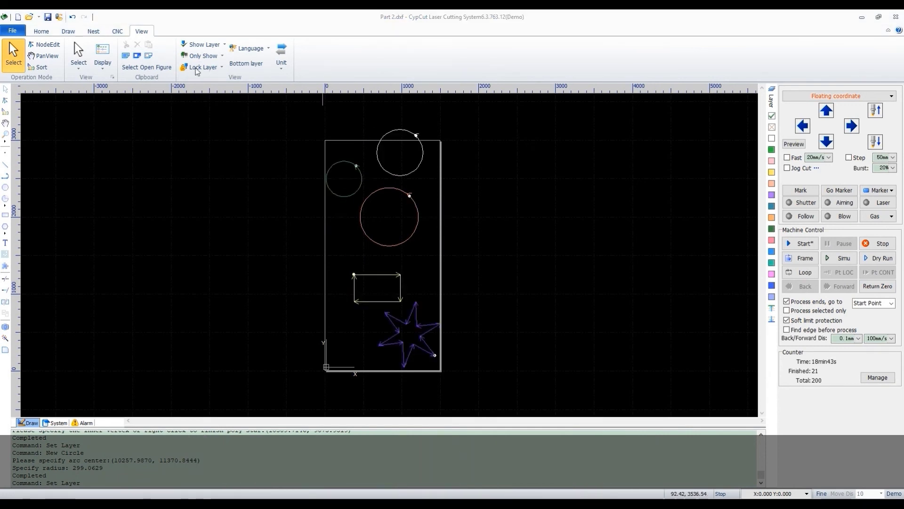
Lock Layer1 and test the lock with a box selection of the upper shapes
click(196, 68)
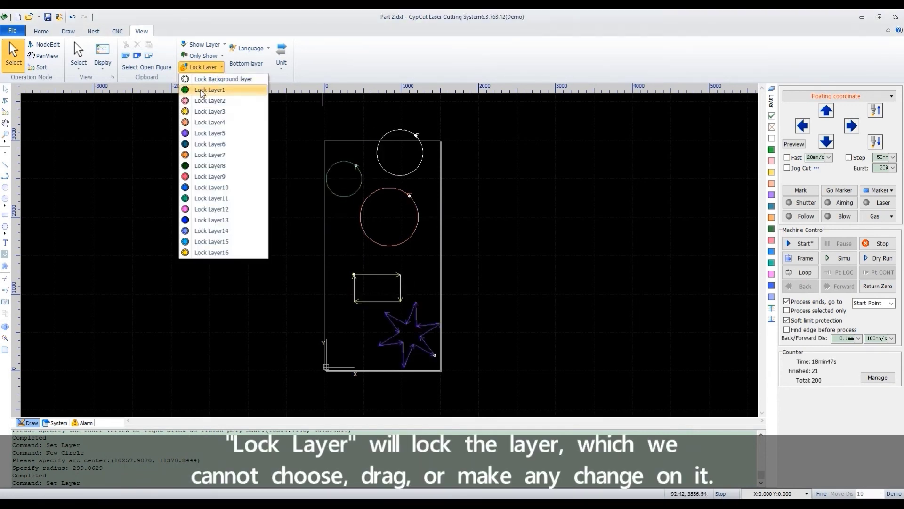
click(203, 90)
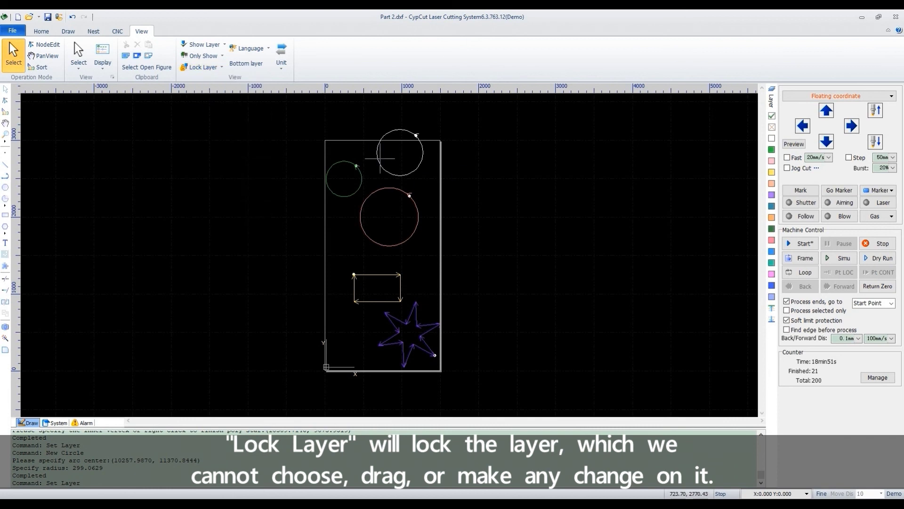
drag(300, 151, 383, 218)
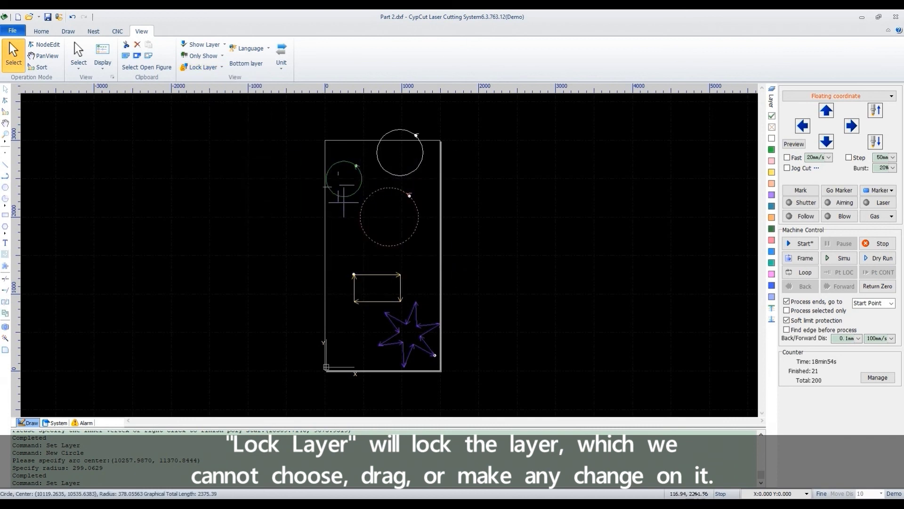
click(295, 97)
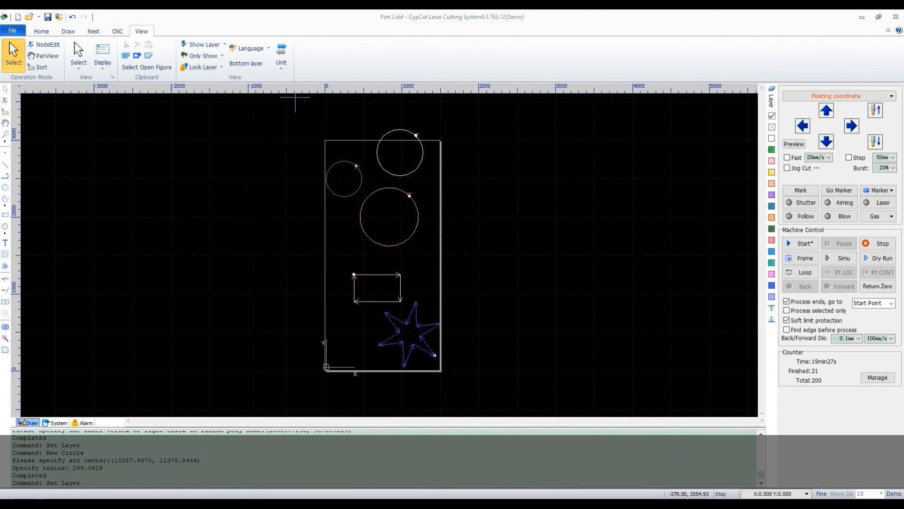
Switch the interface language to Simplified Chinese and list the Metric and Imperial units
click(241, 47)
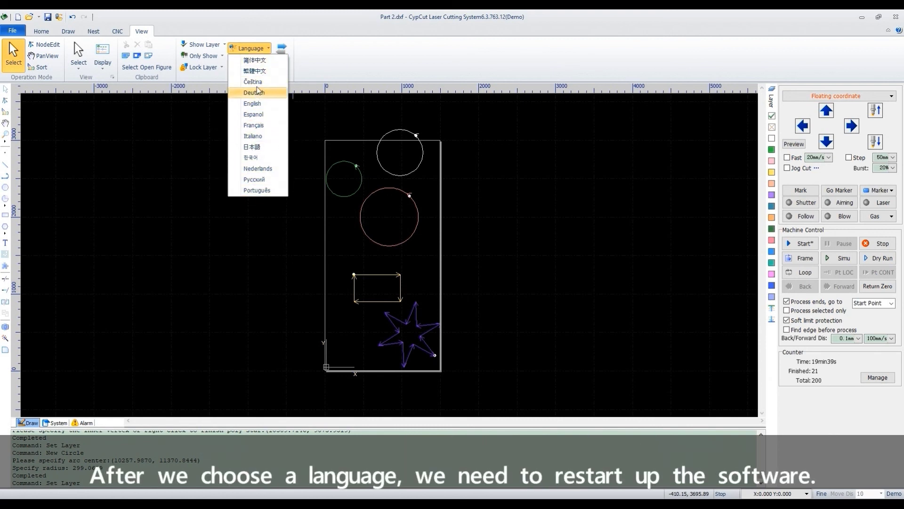
click(258, 60)
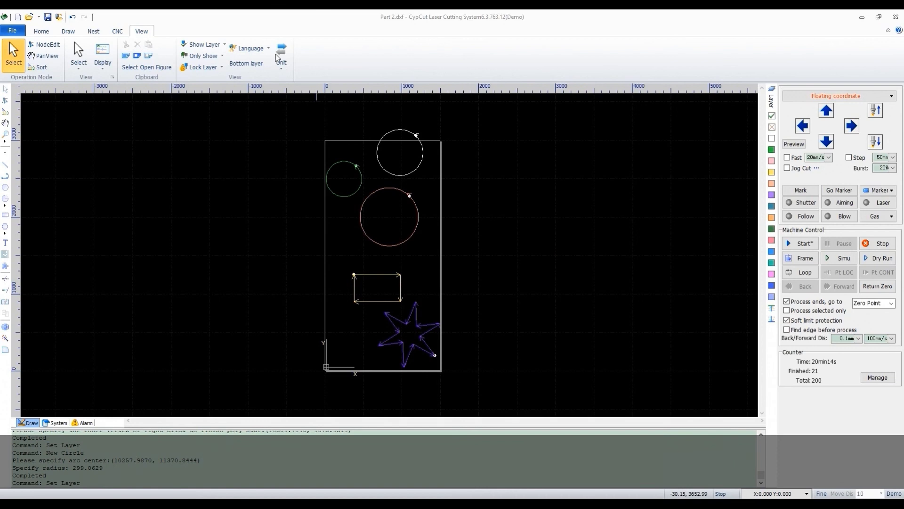
click(284, 63)
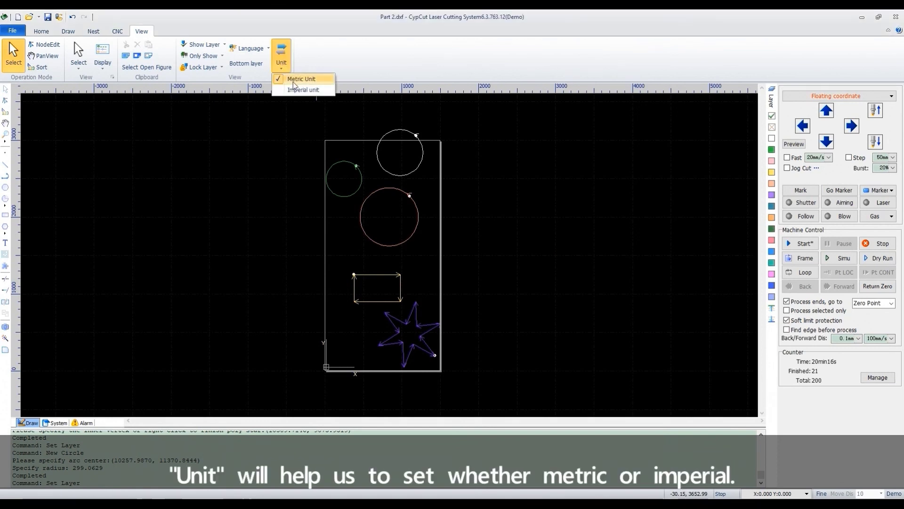